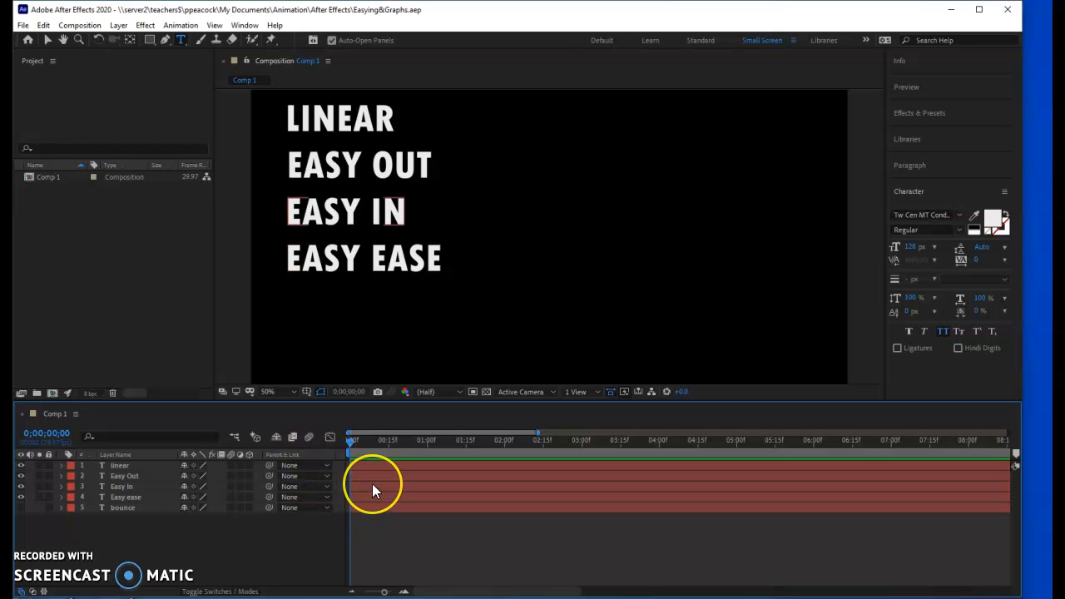
# Preview the motion of all four text layers from the start of the timeline several times
pyautogui.press('space')
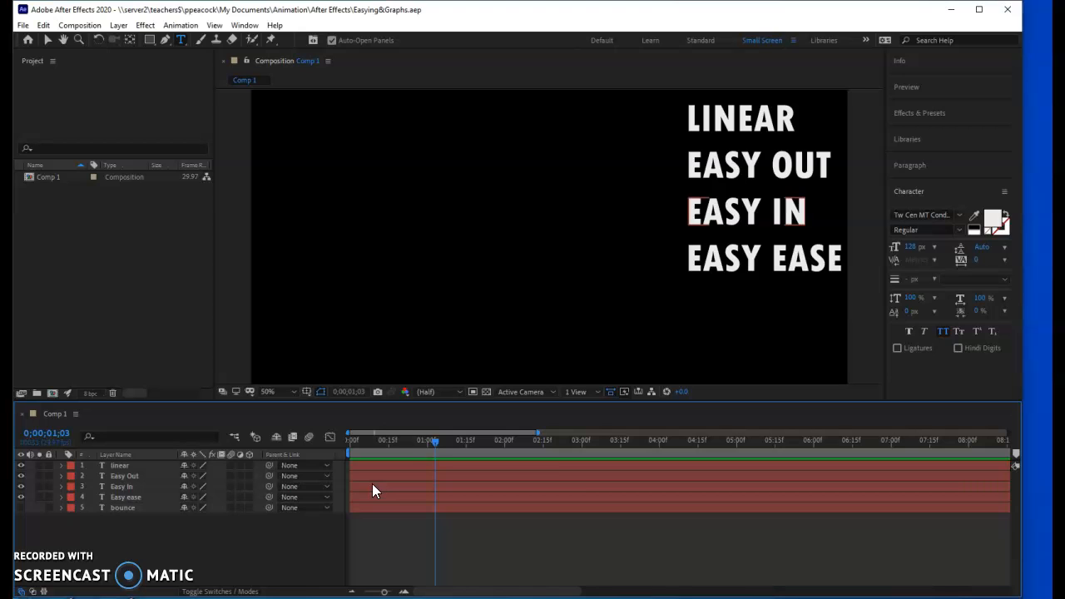
pyautogui.press('space')
pyautogui.press('space')
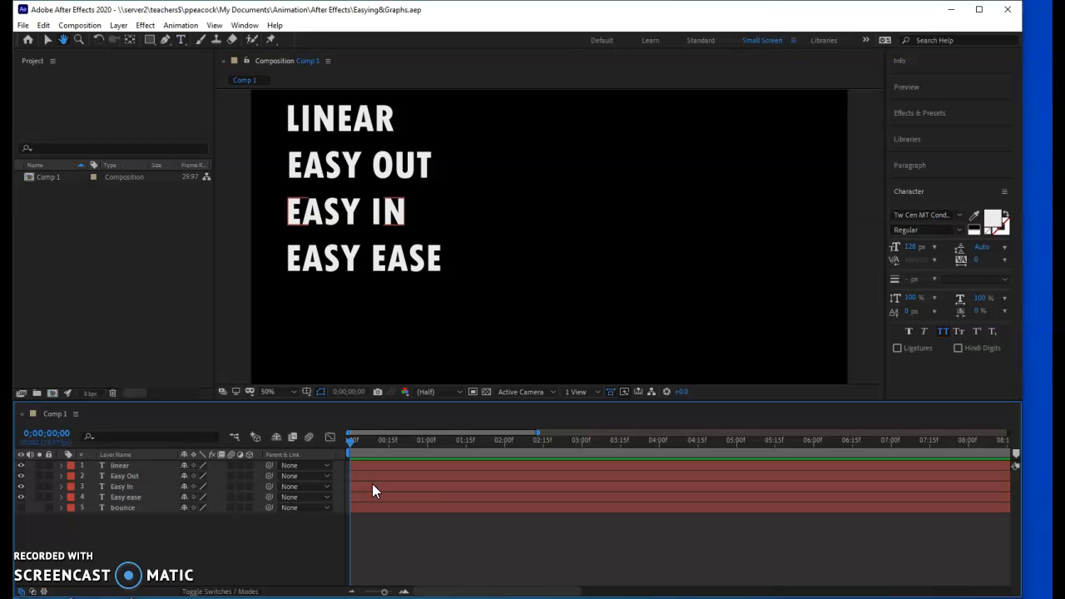
pyautogui.press('space')
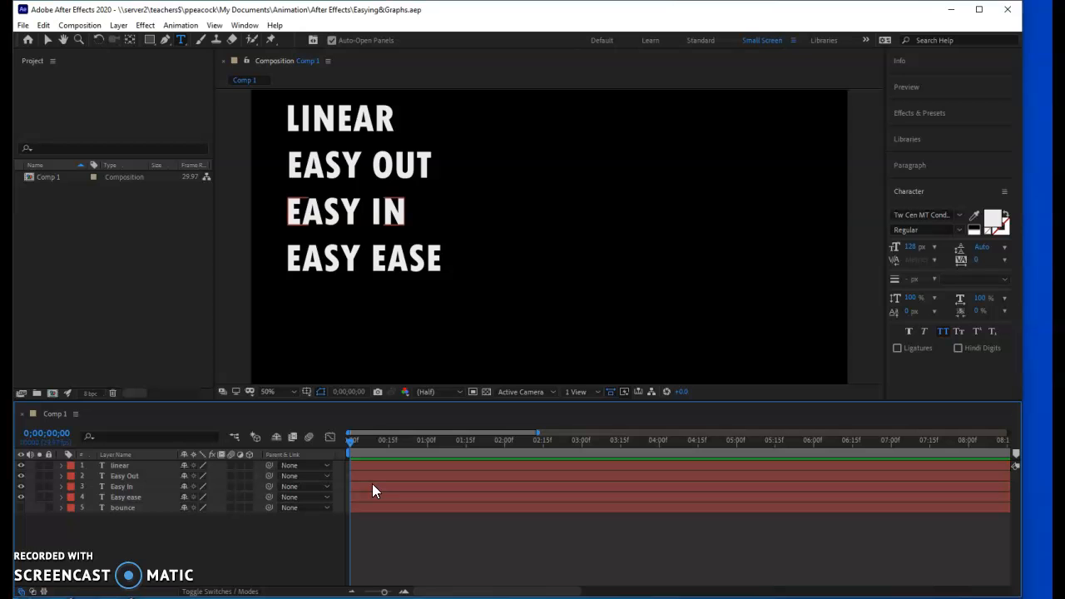
pyautogui.press('space')
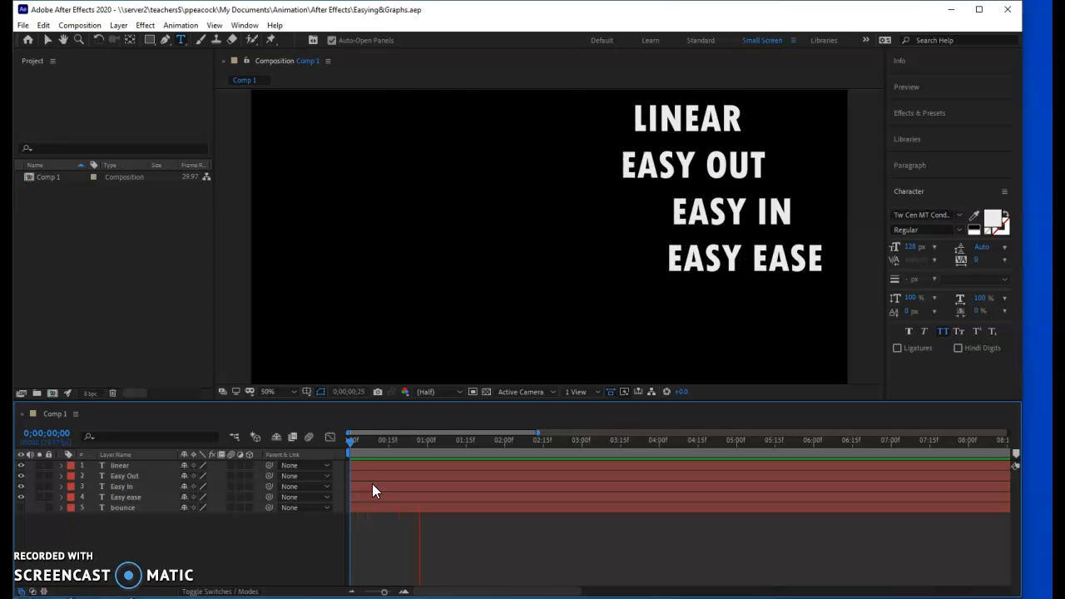
pyautogui.press('space')
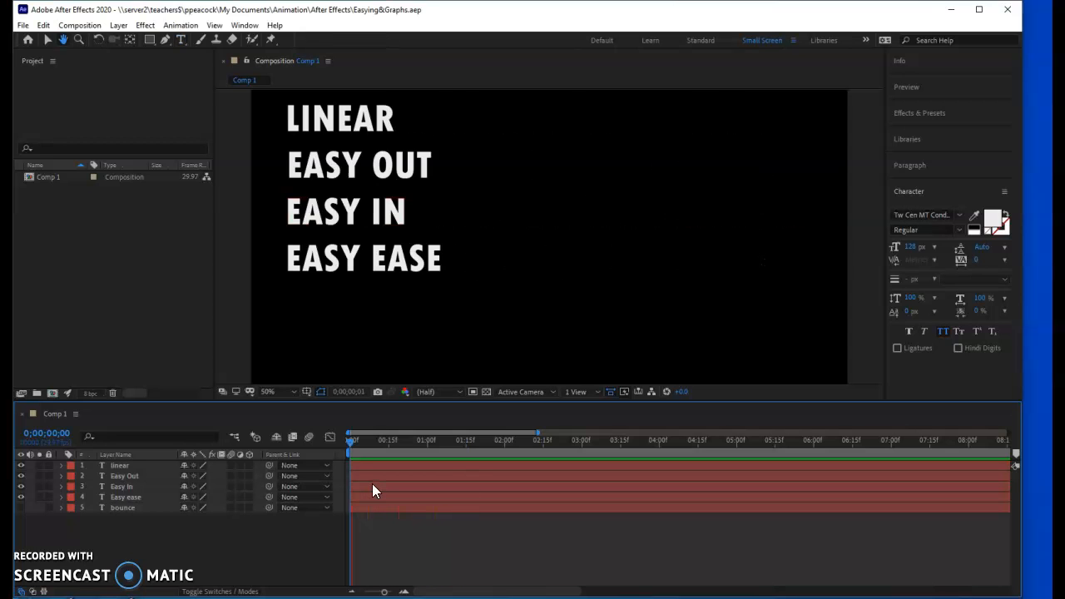
pyautogui.press('space')
pyautogui.press('space')
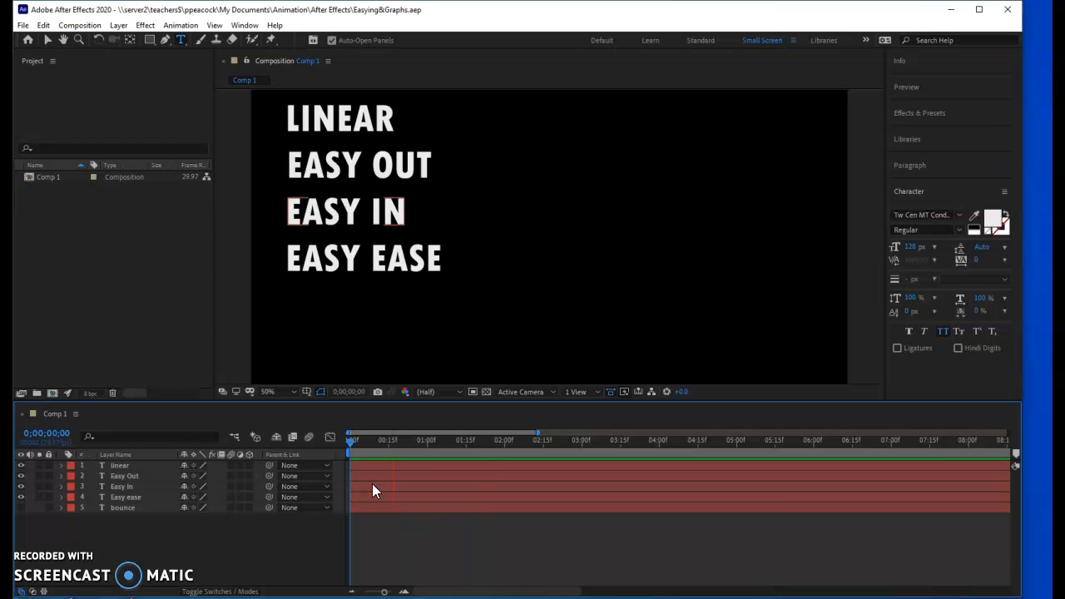
pyautogui.press('space')
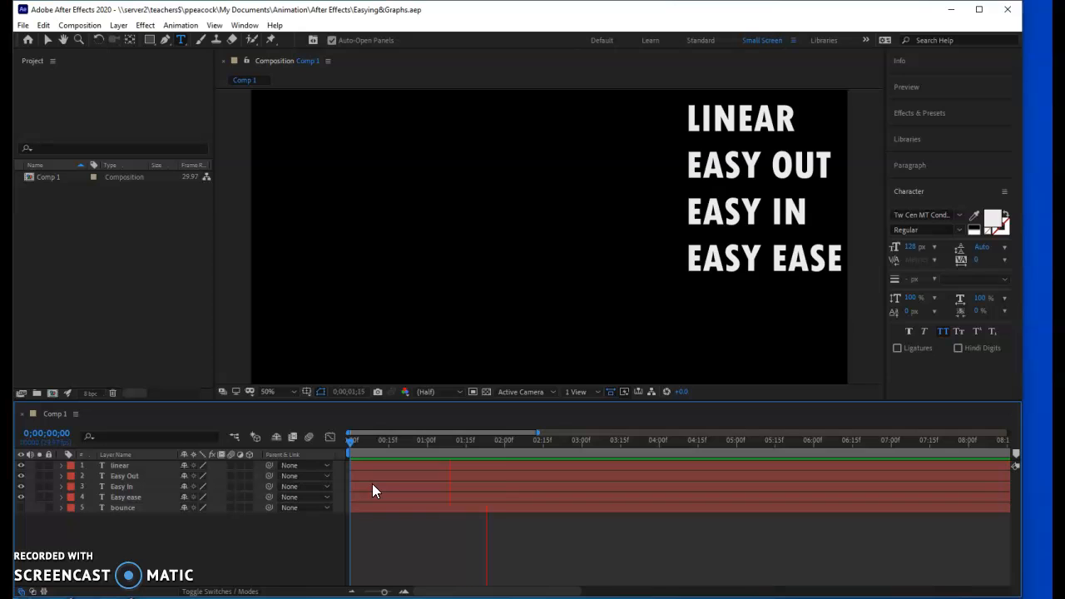
pyautogui.press('space')
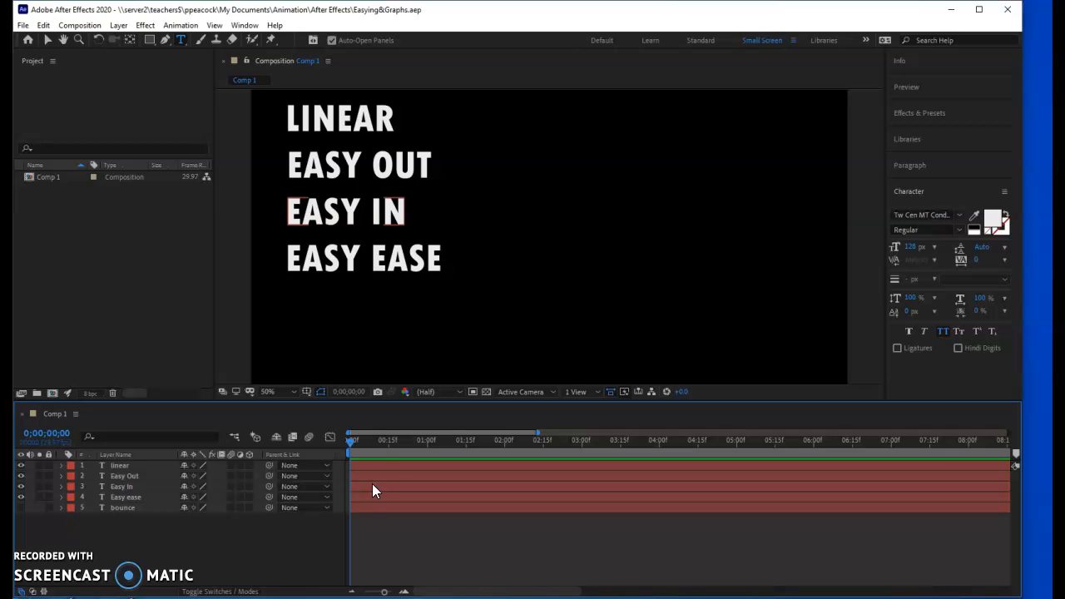
# Hide the Easy Out, Easy In and Easy ease layers, leaving only the linear layer showing
pyautogui.click(20, 496)
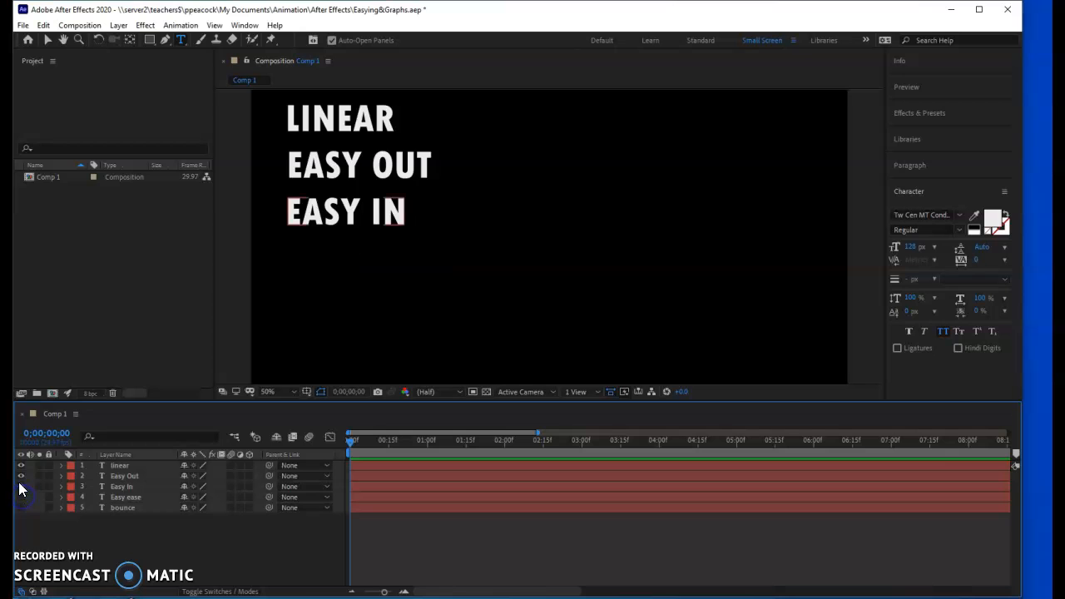
pyautogui.click(20, 476)
pyautogui.click(21, 485)
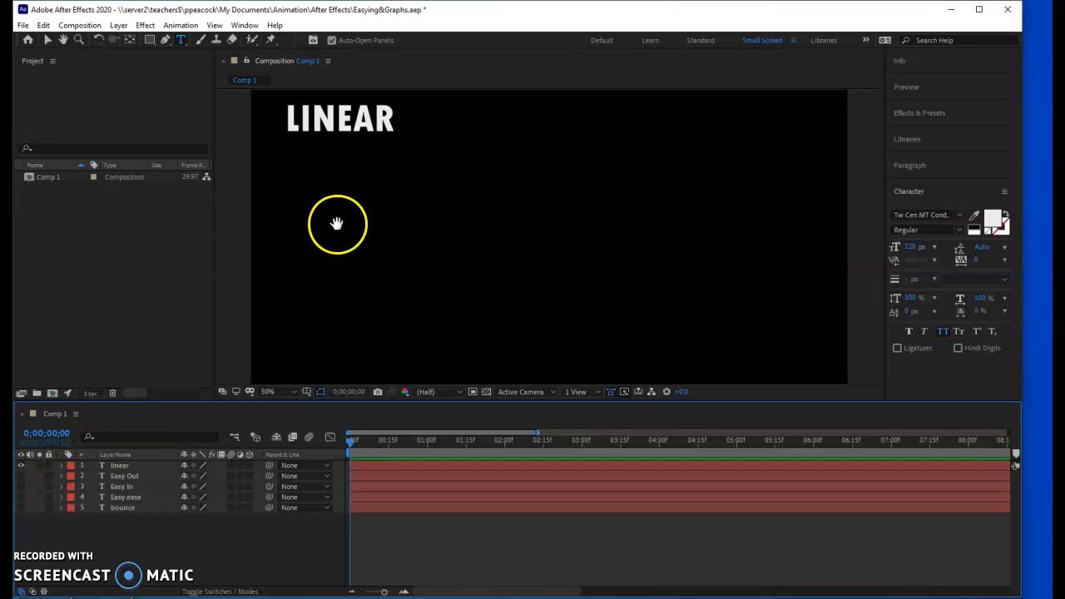
# Play and scrub the linear layer's motion along its path, returning to the start of the timeline
pyautogui.press('space')
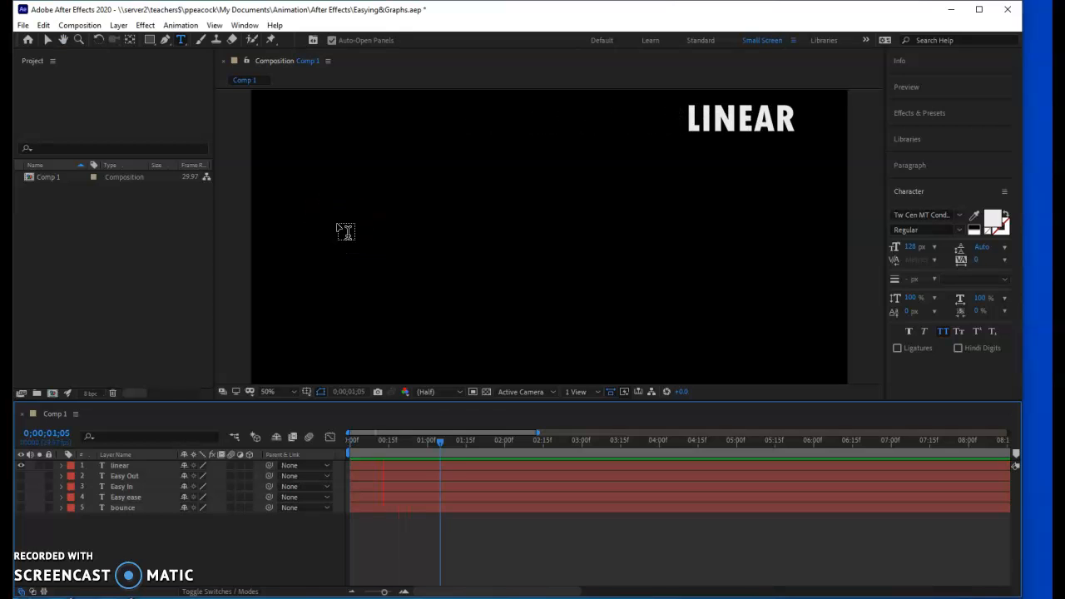
pyautogui.moveTo(435, 440); pyautogui.dragTo(349, 442)
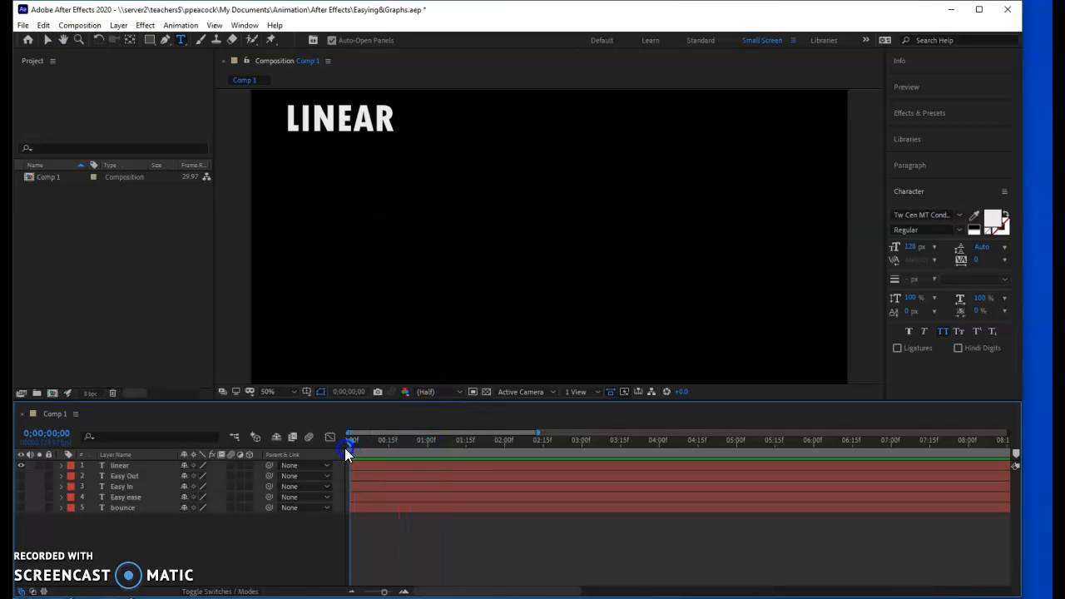
pyautogui.click(154, 465)
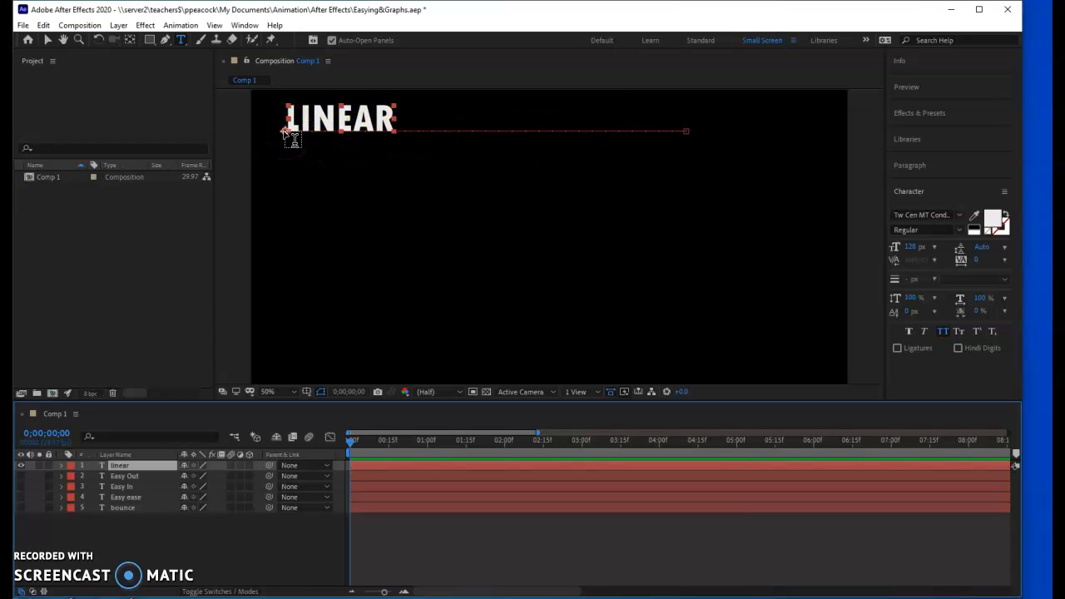
pyautogui.moveTo(350, 447); pyautogui.dragTo(459, 462)
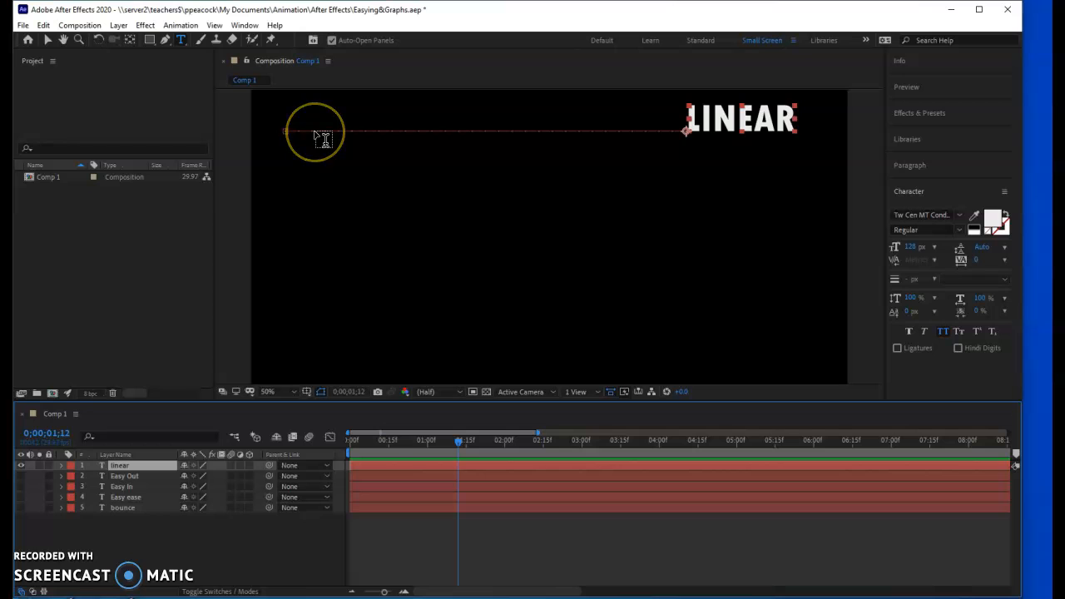
pyautogui.moveTo(318, 137); pyautogui.dragTo(686, 132)
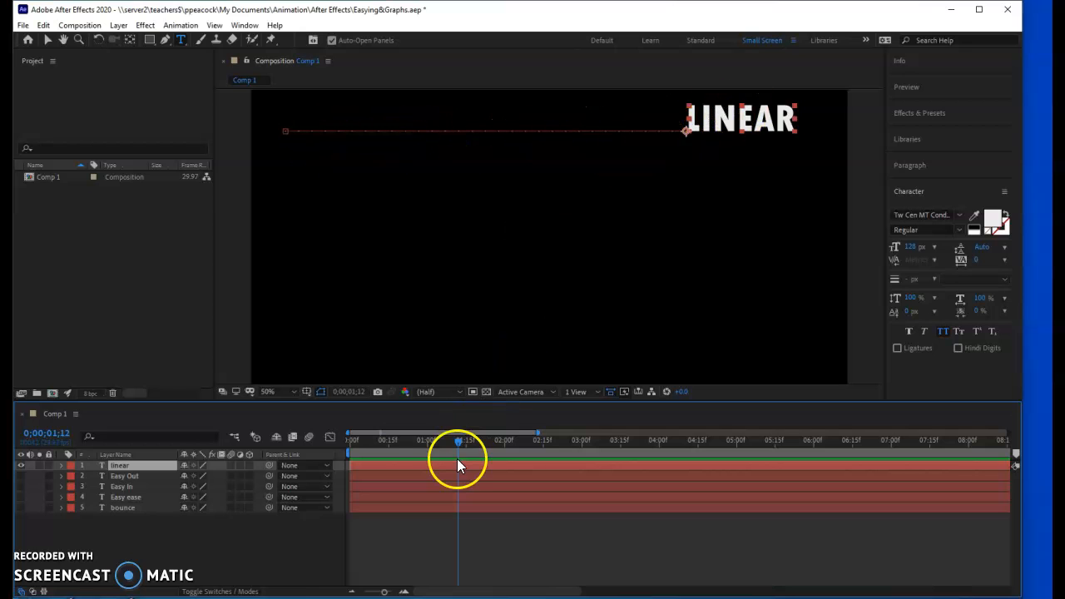
pyautogui.moveTo(457, 440); pyautogui.dragTo(341, 447)
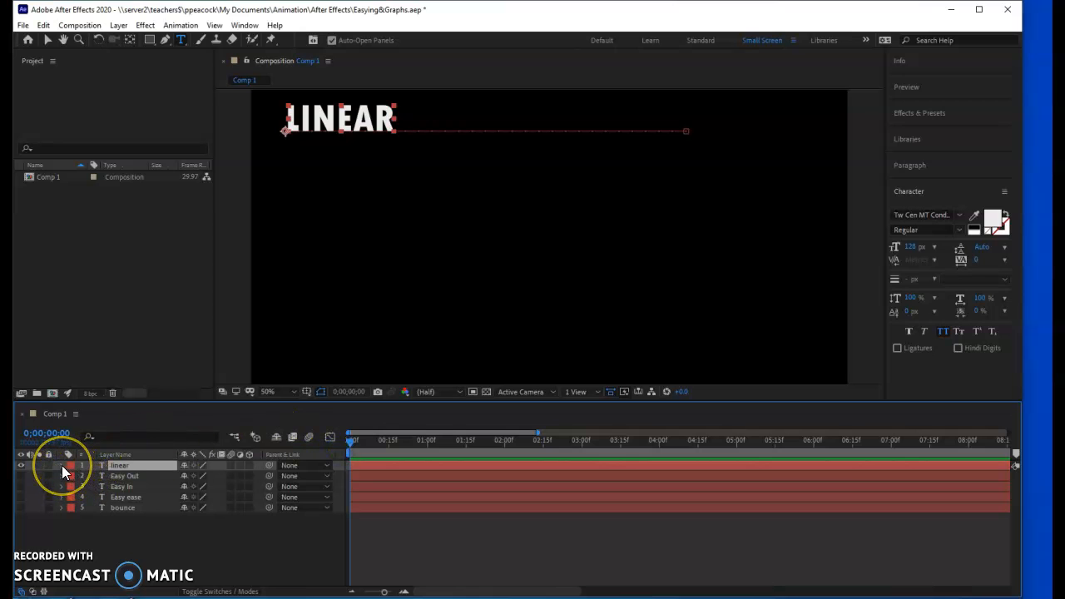
# Reveal the linear layer's animated Position keyframes in the timeline
pyautogui.press('u')
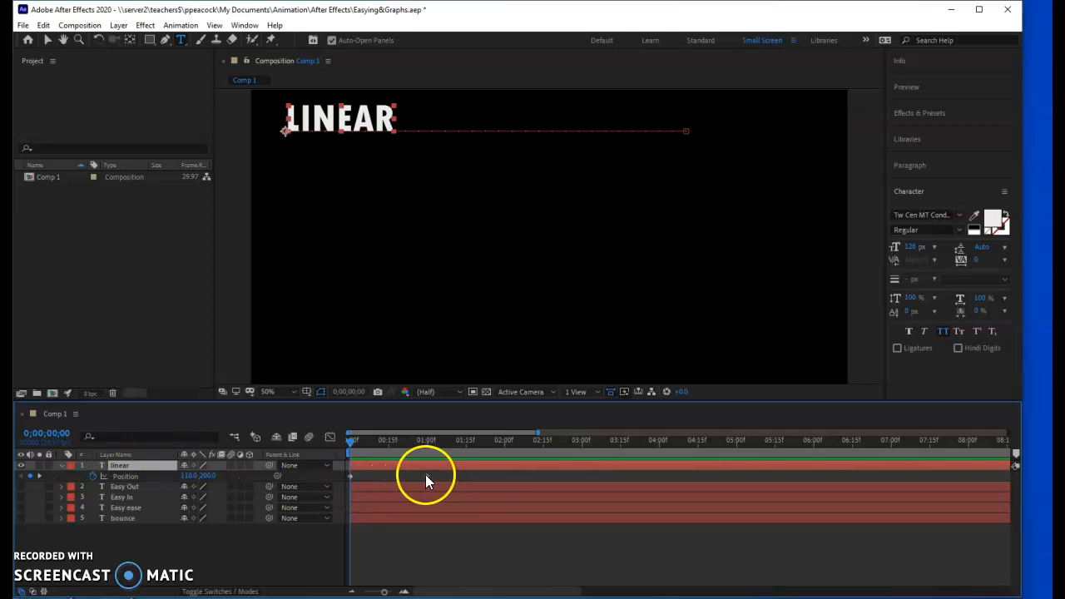
pyautogui.moveTo(352, 480)
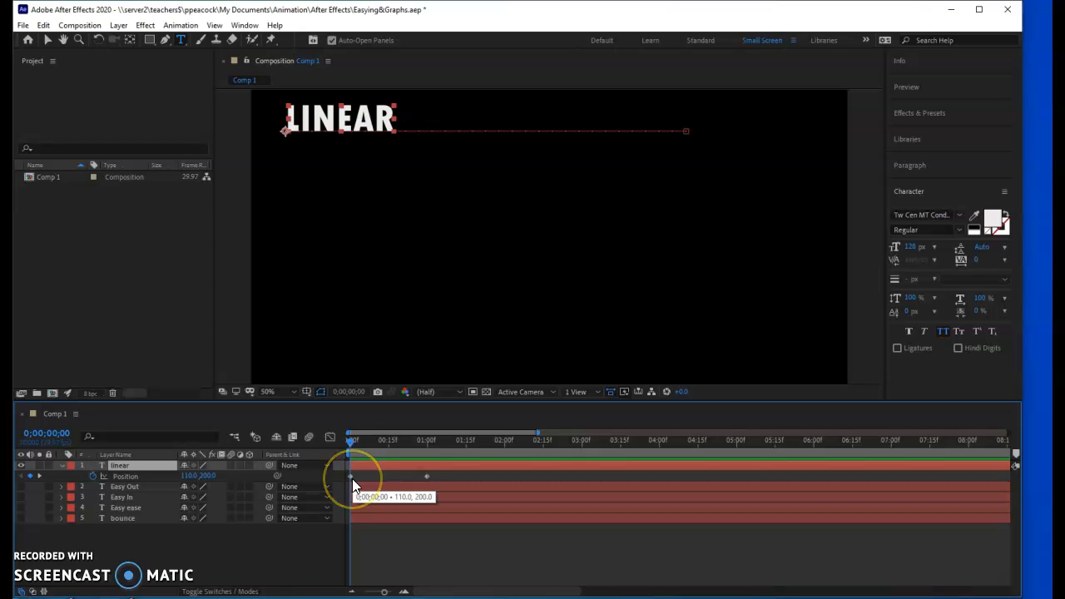
pyautogui.click(439, 481)
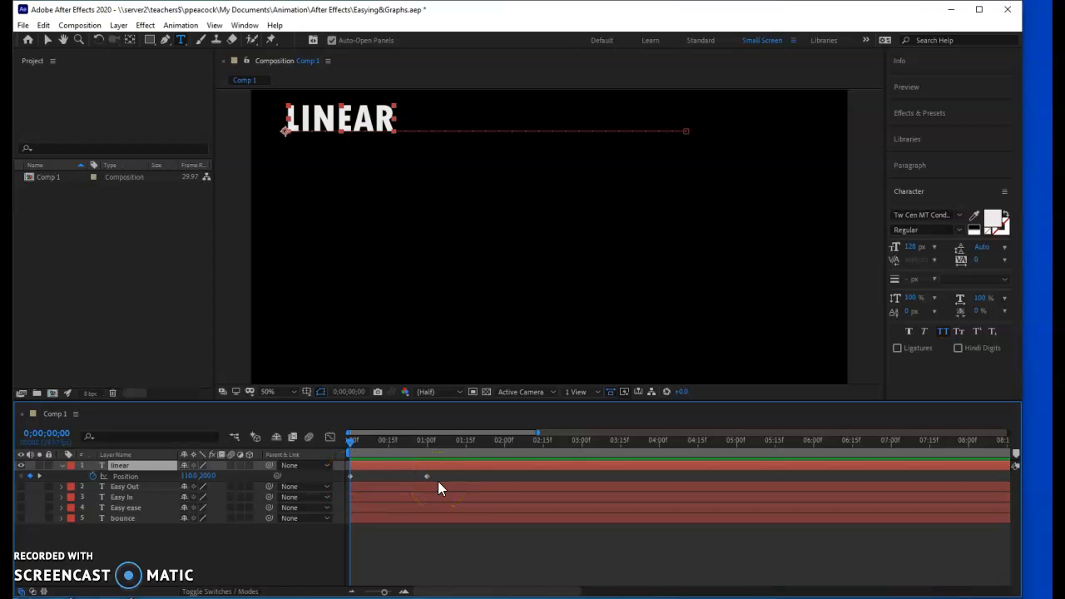
# Play back the LINEAR text's movement between its two keyframes and return to 0;00;00;00
pyautogui.press('space')
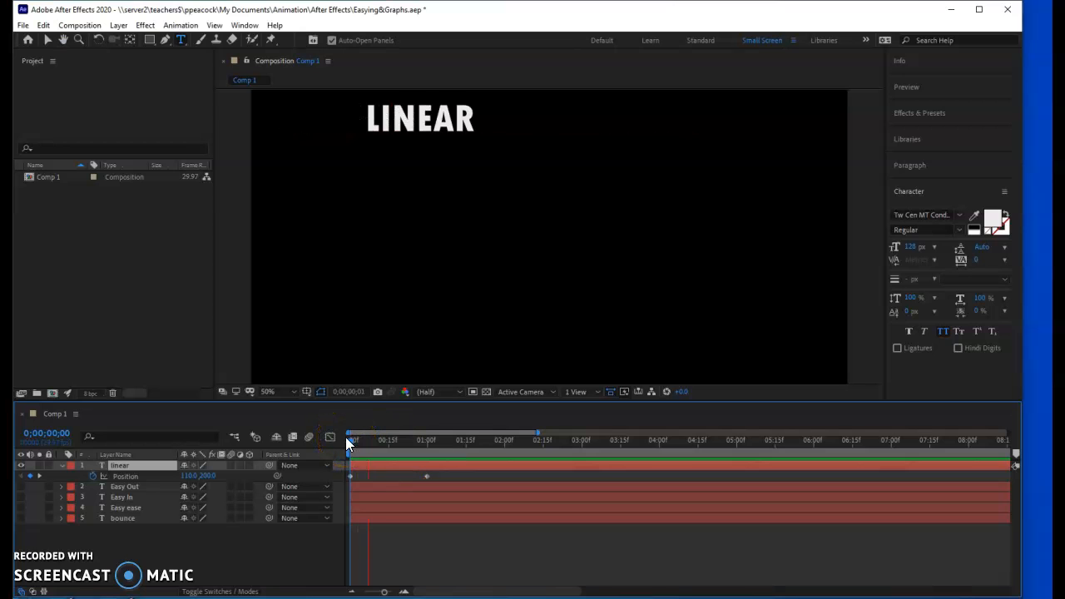
pyautogui.press('space')
pyautogui.press('space')
pyautogui.press('space')
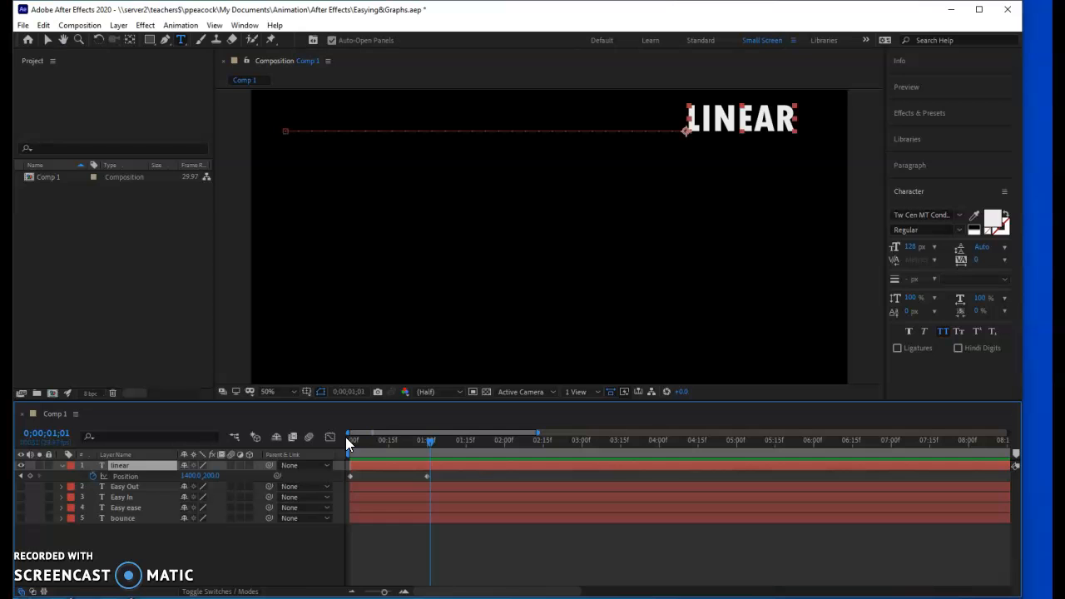
pyautogui.moveTo(428, 440); pyautogui.dragTo(347, 465)
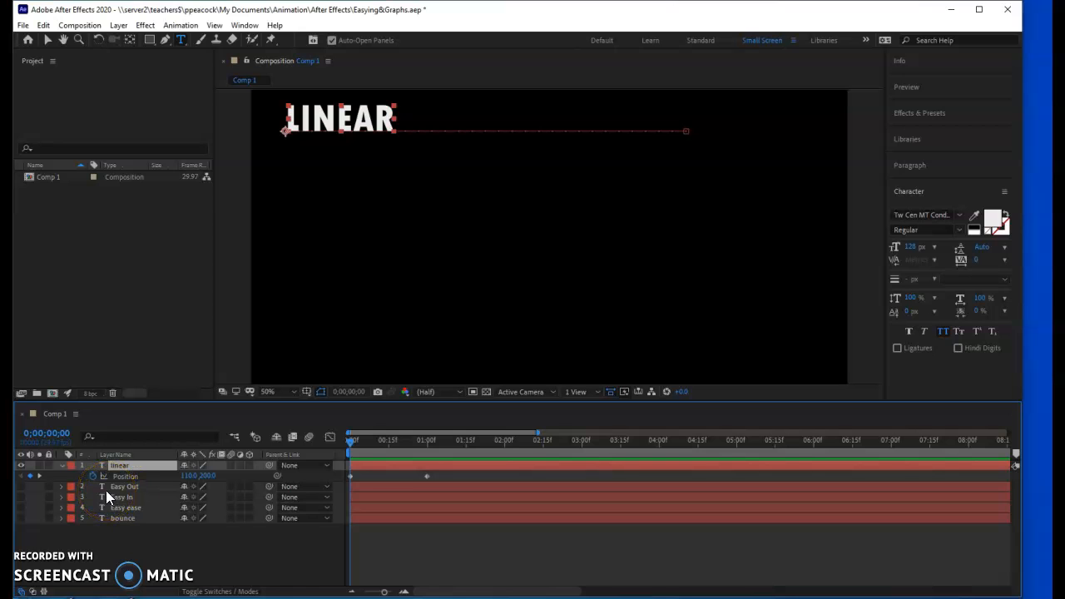
# Make the Easy Out layer visible, select it and scrub through the beginning of its motion
pyautogui.click(21, 486)
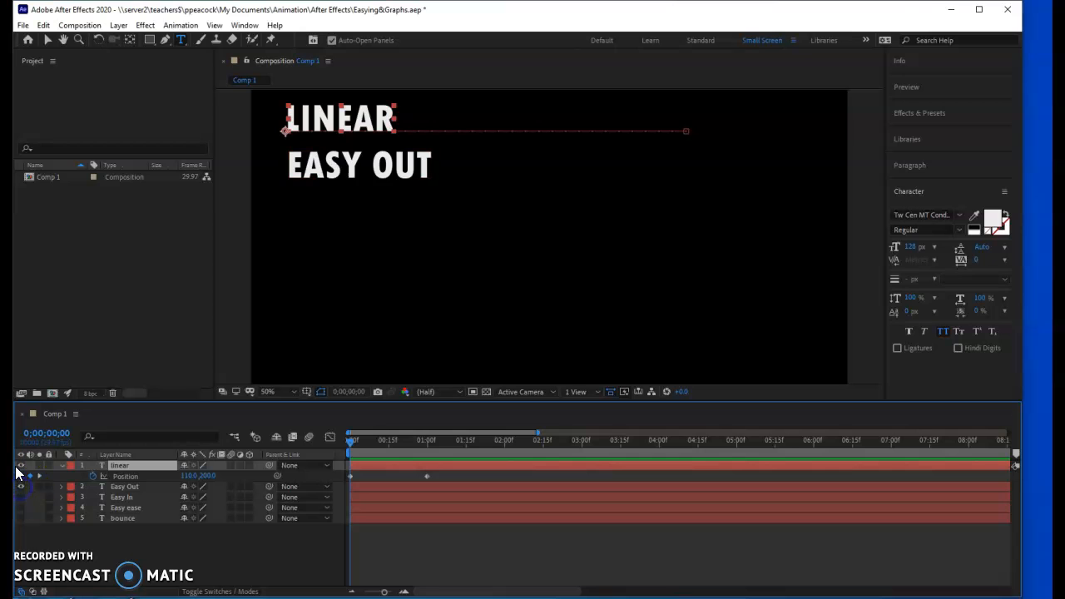
pyautogui.click(136, 488)
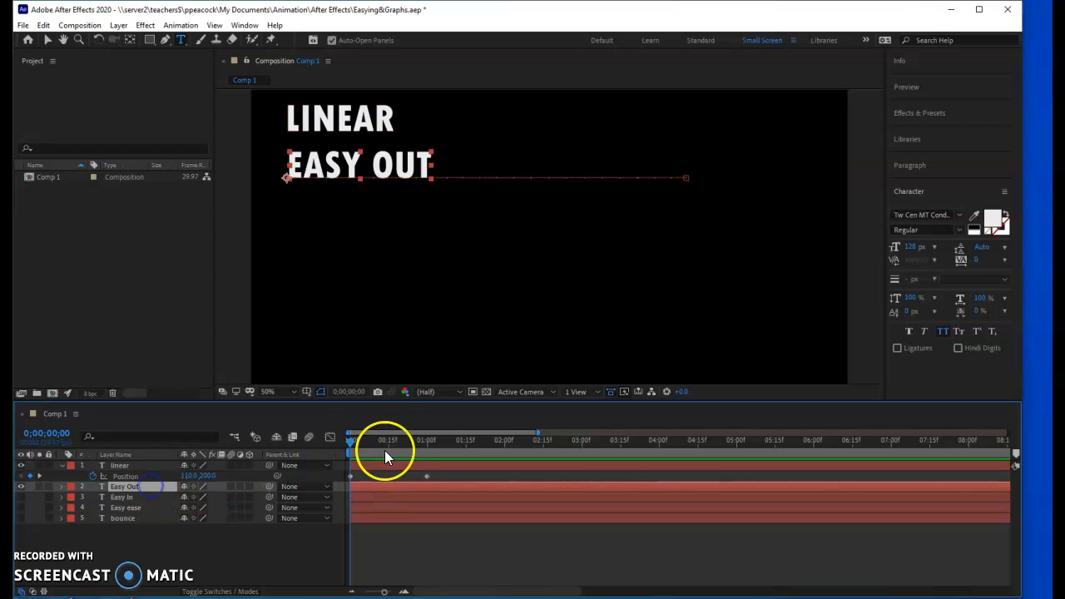
pyautogui.moveTo(351, 441); pyautogui.dragTo(385, 441)
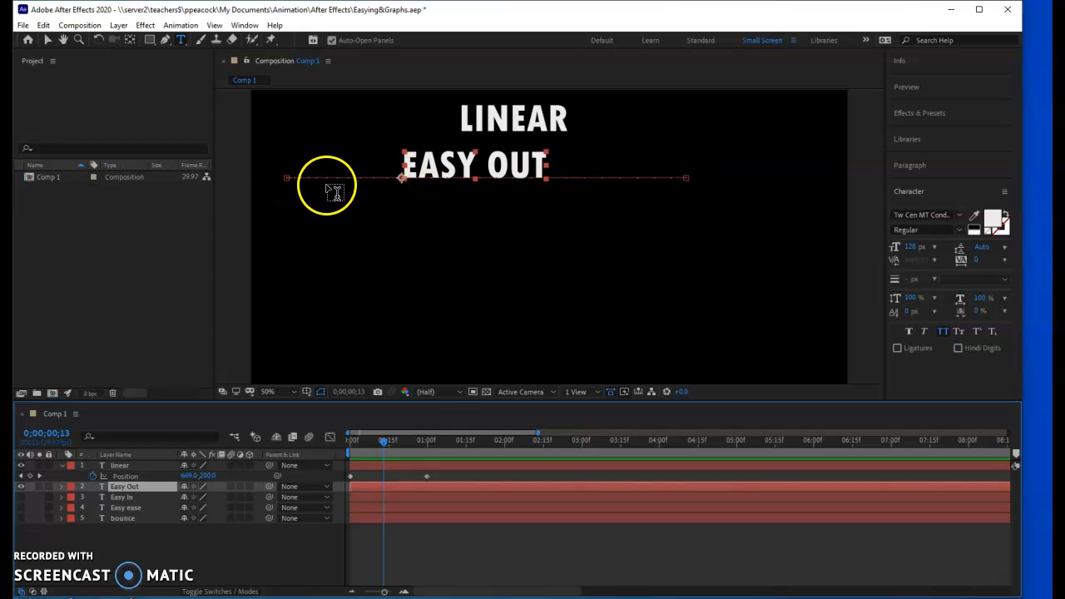
pyautogui.moveTo(384, 443); pyautogui.dragTo(329, 445)
# Play the LINEAR and EASY OUT texts together repeatedly to compare their motion, ending at the start of the timeline
pyautogui.press('space')
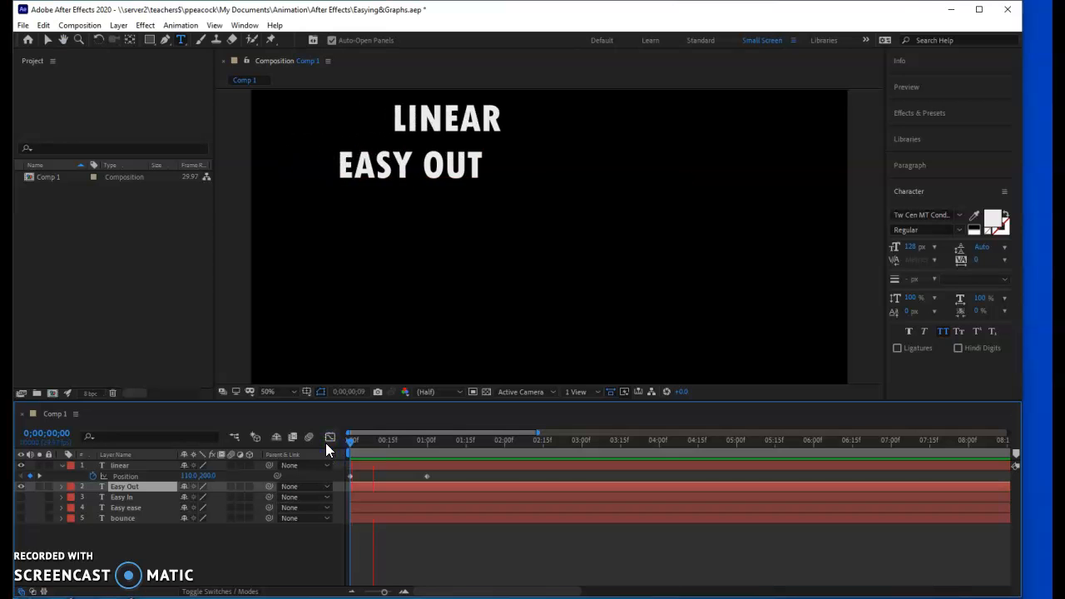
pyautogui.click(379, 455)
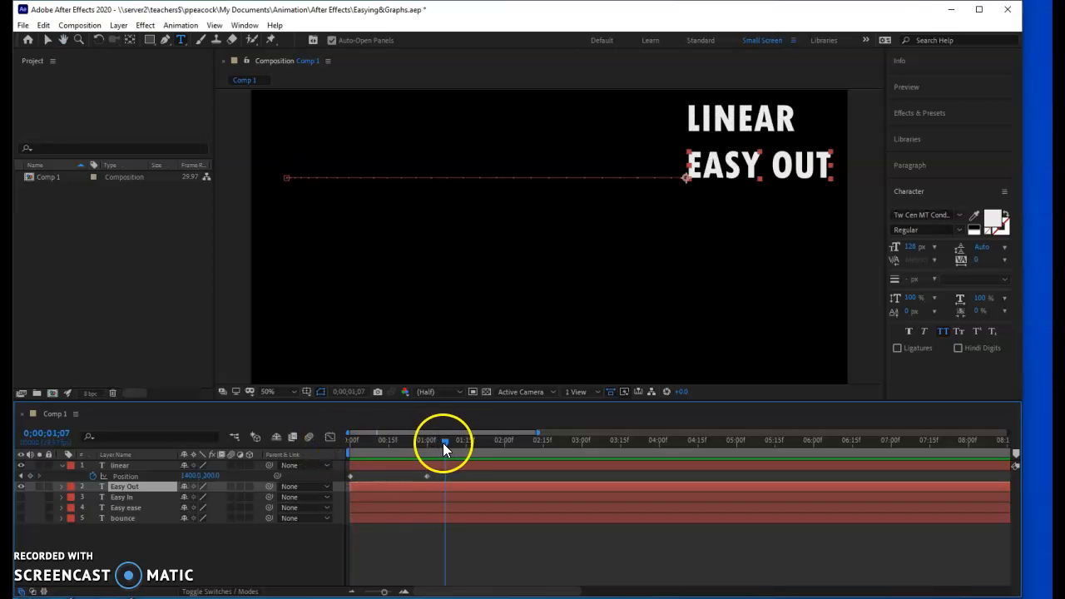
pyautogui.moveTo(444, 448); pyautogui.dragTo(339, 443)
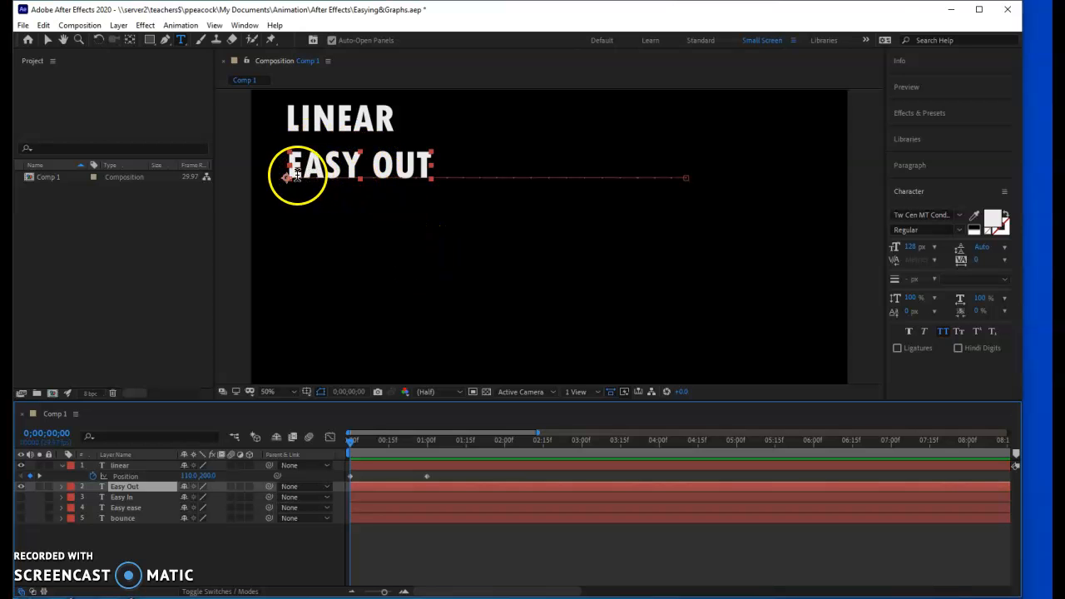
pyautogui.press('space')
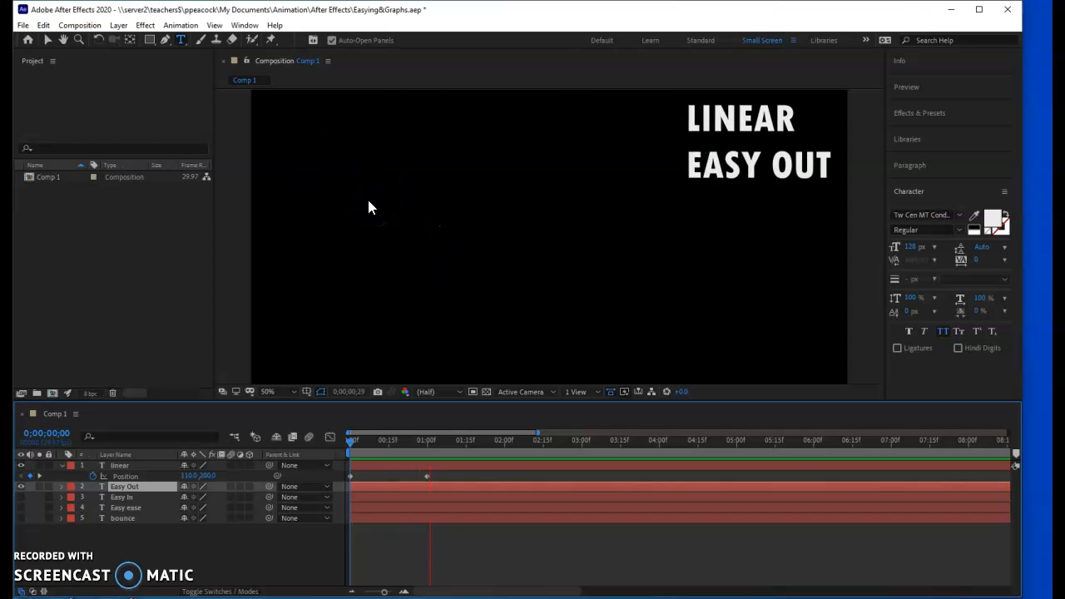
pyautogui.moveTo(470, 452); pyautogui.dragTo(325, 441)
pyautogui.press('space')
pyautogui.press('space')
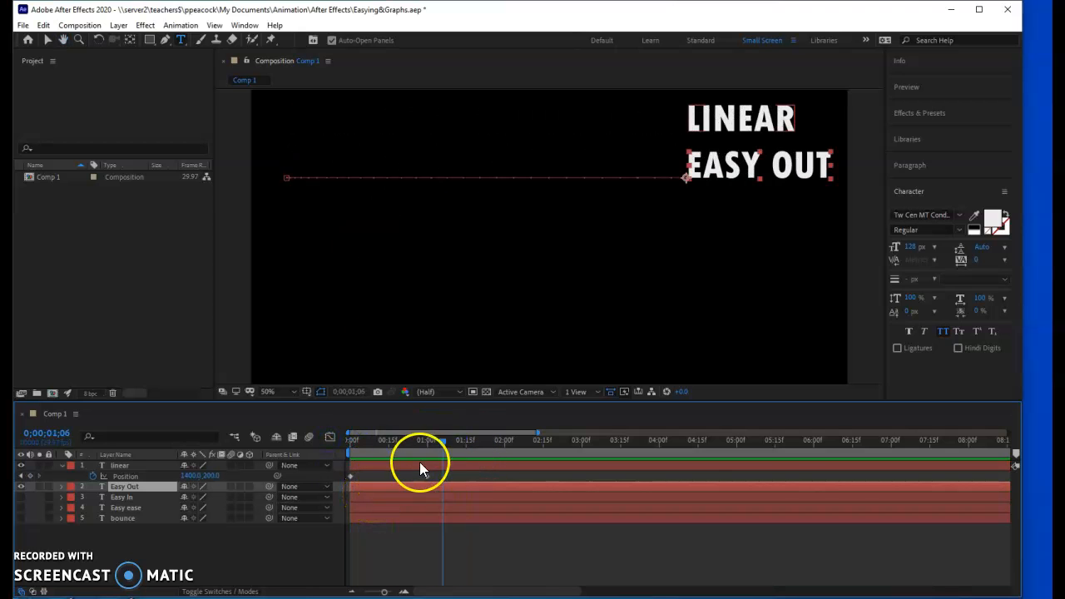
pyautogui.moveTo(442, 446); pyautogui.dragTo(330, 458)
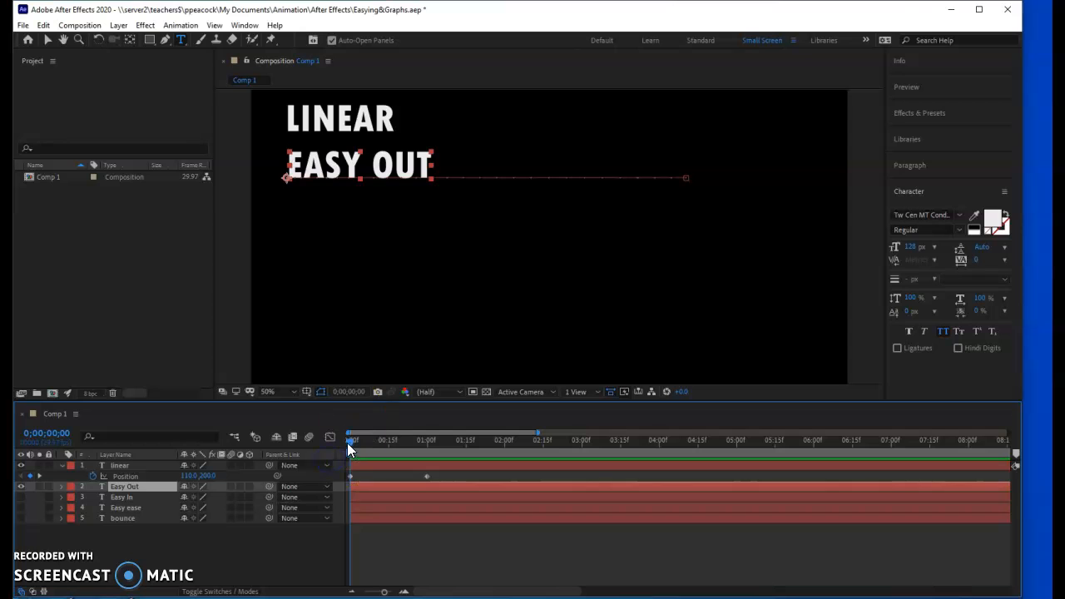
# Reveal only the Position property of the Easy Out layer in the timeline
pyautogui.click(62, 486)
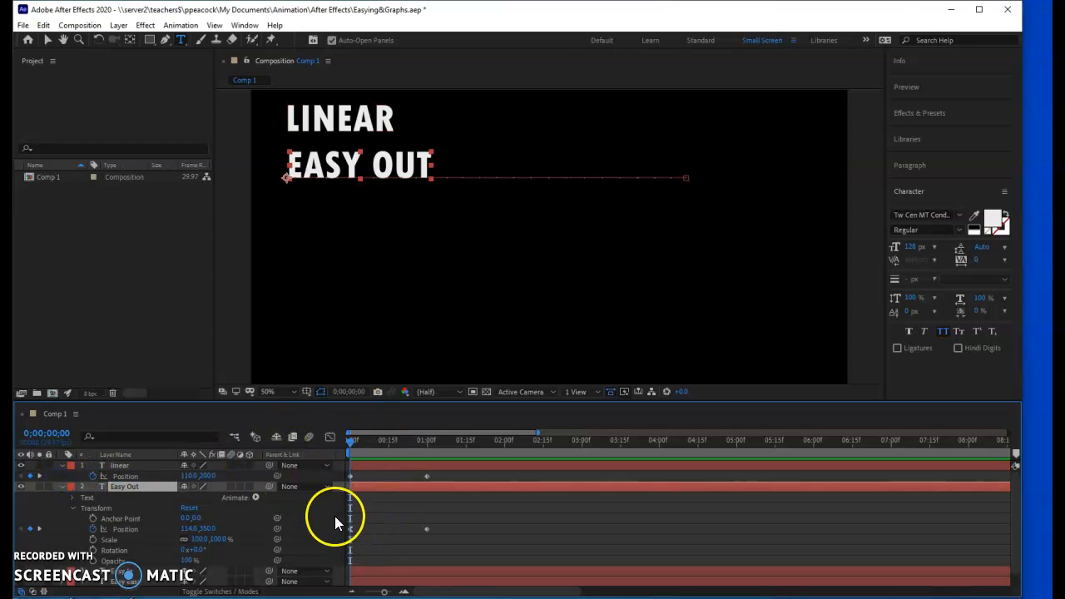
pyautogui.click(61, 486)
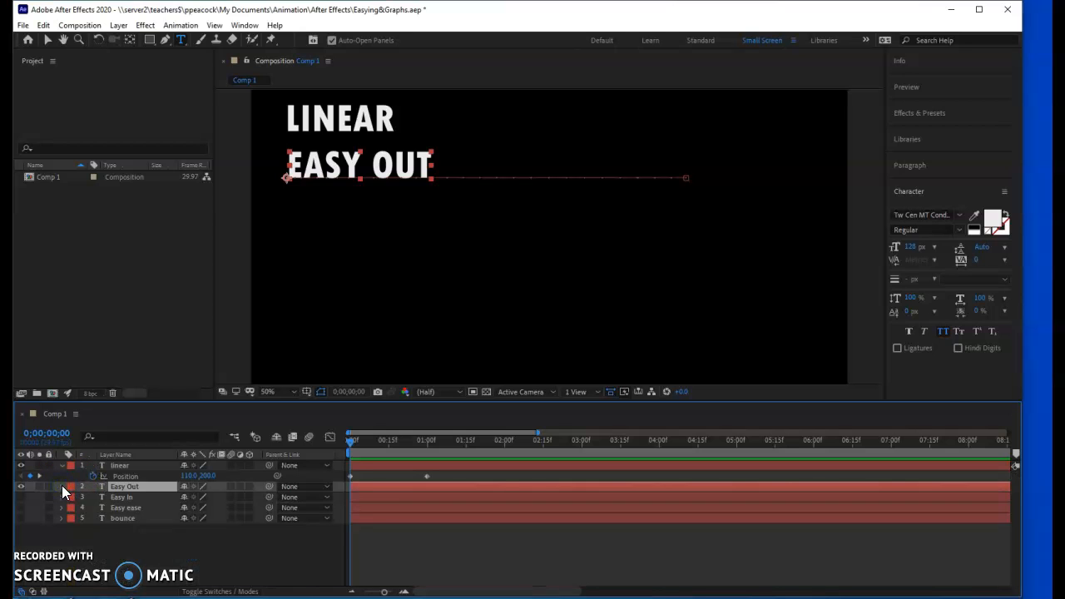
pyautogui.press('p')
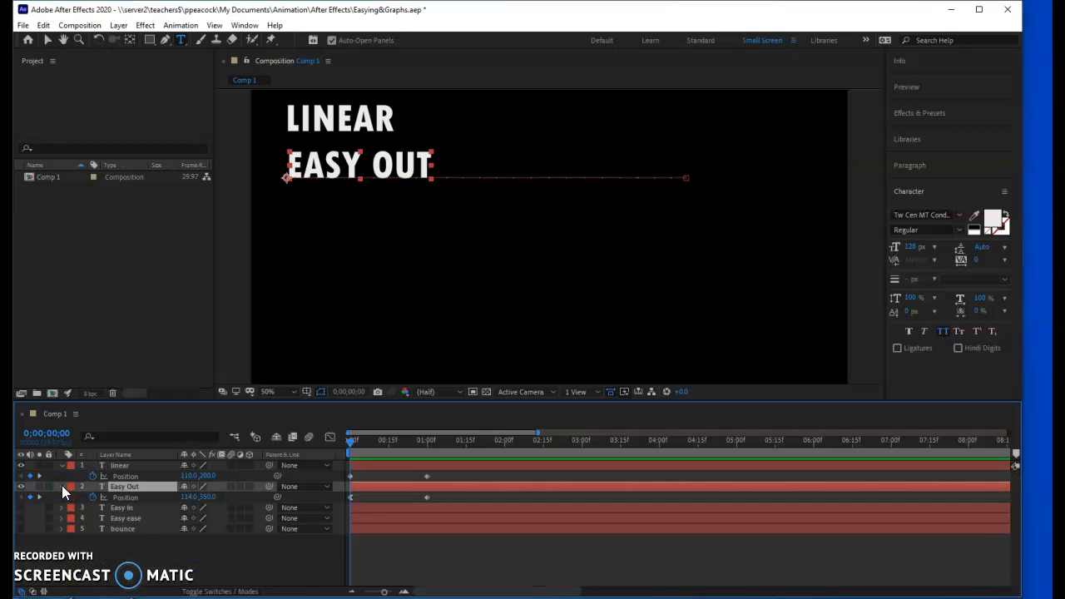
# Examine the Keyframe Assistant easing options for the Easy Out layer's first Position keyframe, undoing any accidental text layer
pyautogui.click(351, 496)
pyautogui.click(402, 486)
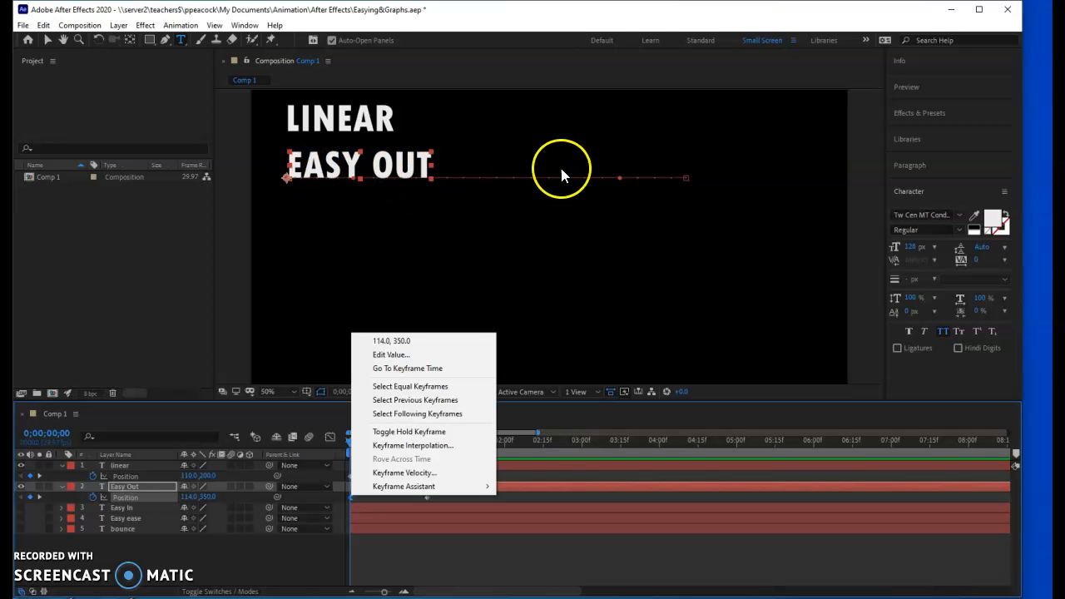
pyautogui.click(360, 250)
pyautogui.click(354, 249)
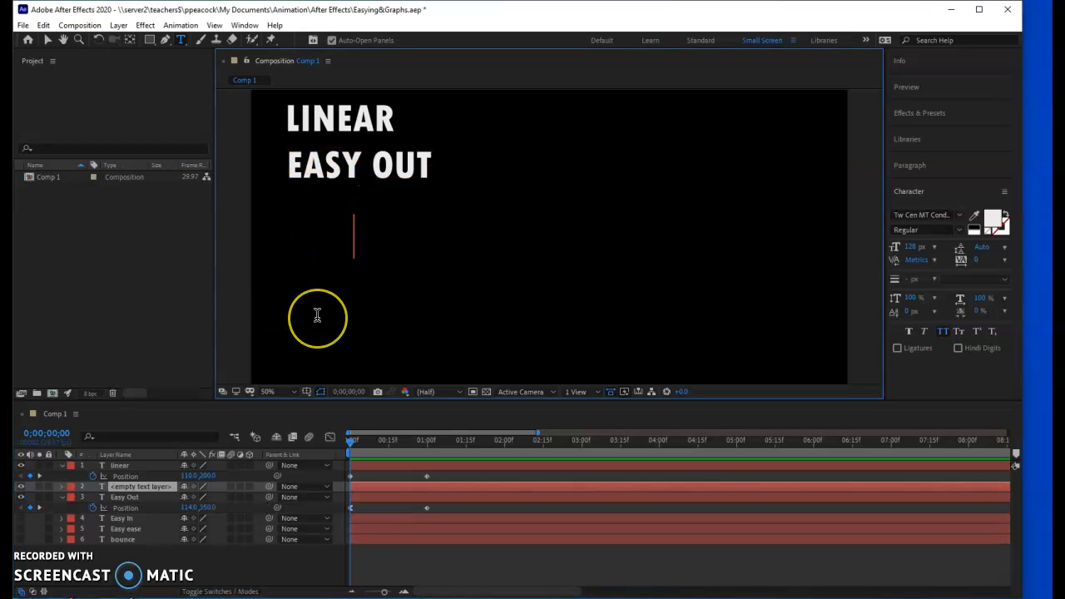
pyautogui.hotkey('ctrl', 'z')
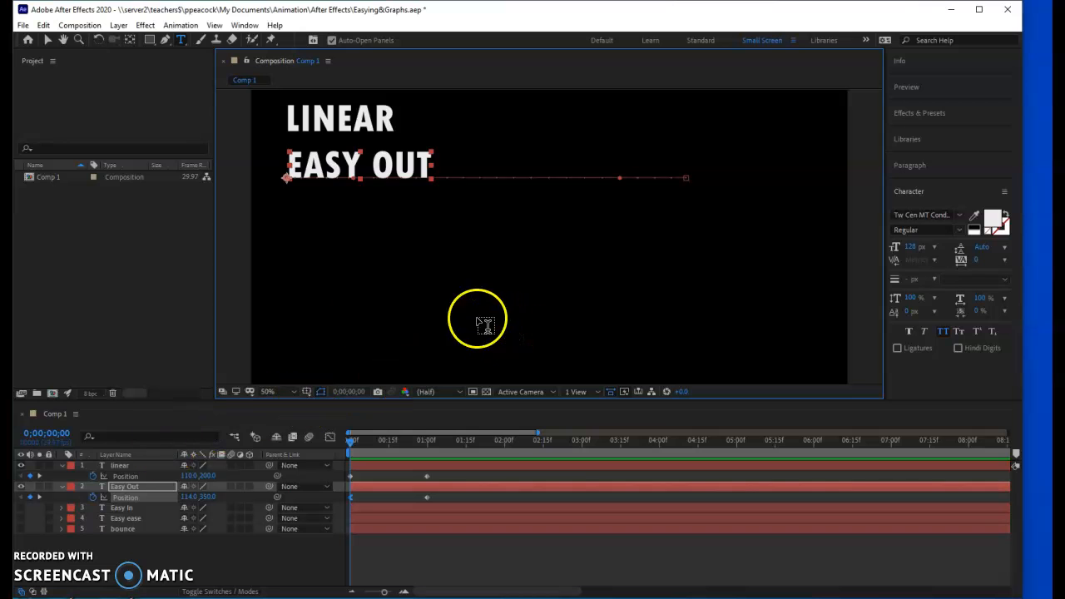
# Make the Easy In layer visible and play the three texts repeatedly to compare their motion, ending at the start of the timeline
pyautogui.click(21, 507)
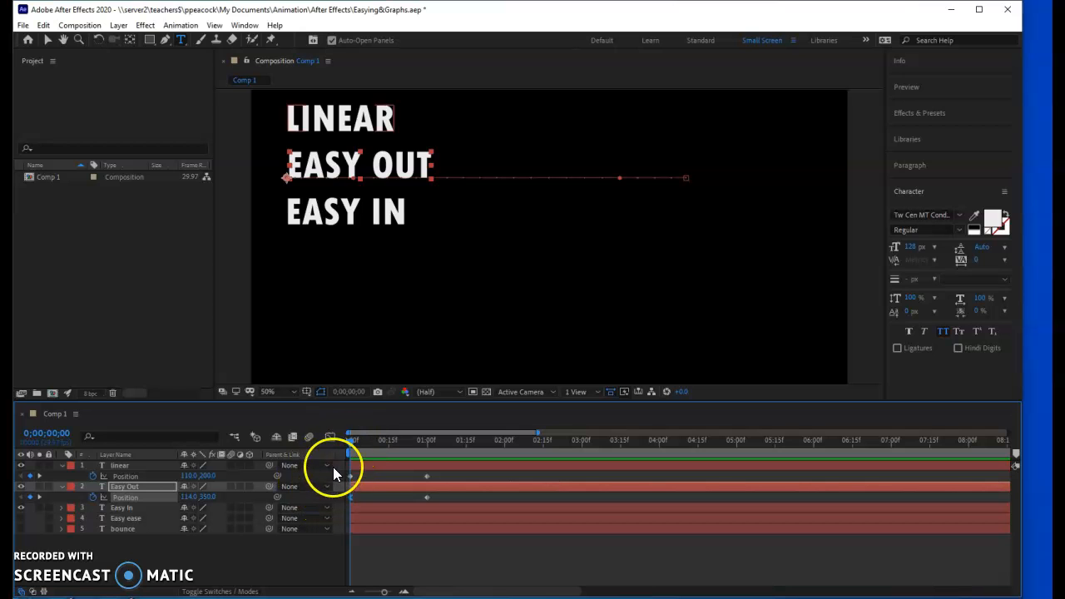
pyautogui.press('space')
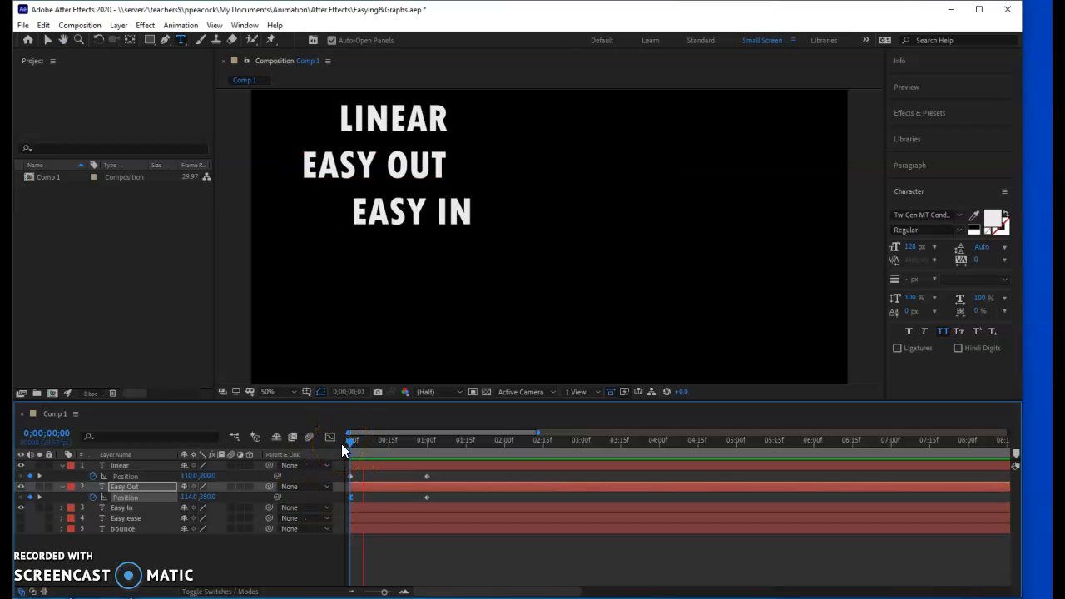
pyautogui.press('space')
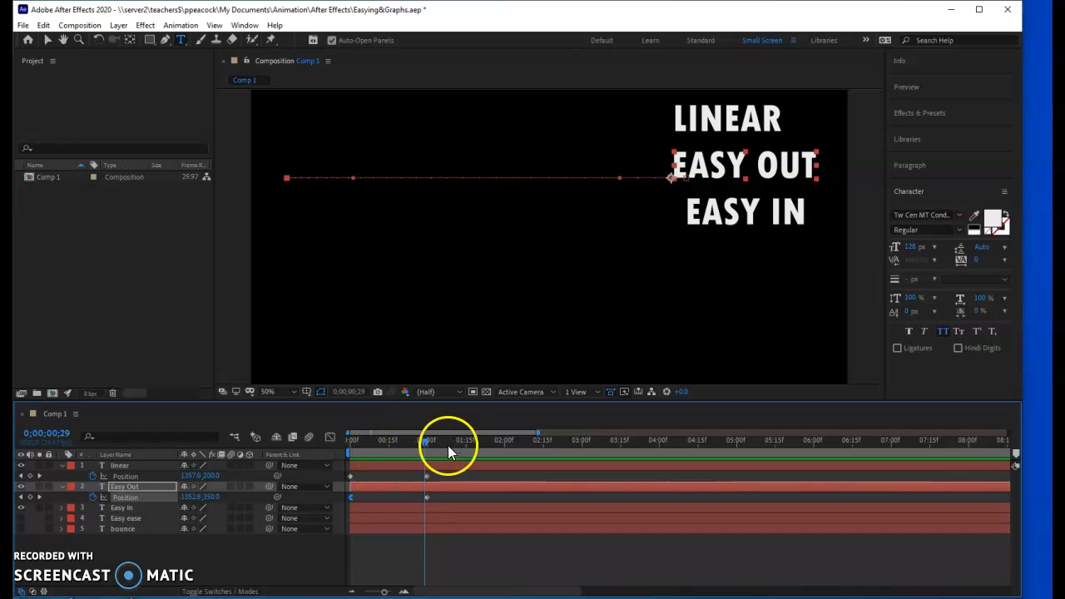
pyautogui.moveTo(427, 439); pyautogui.dragTo(350, 446)
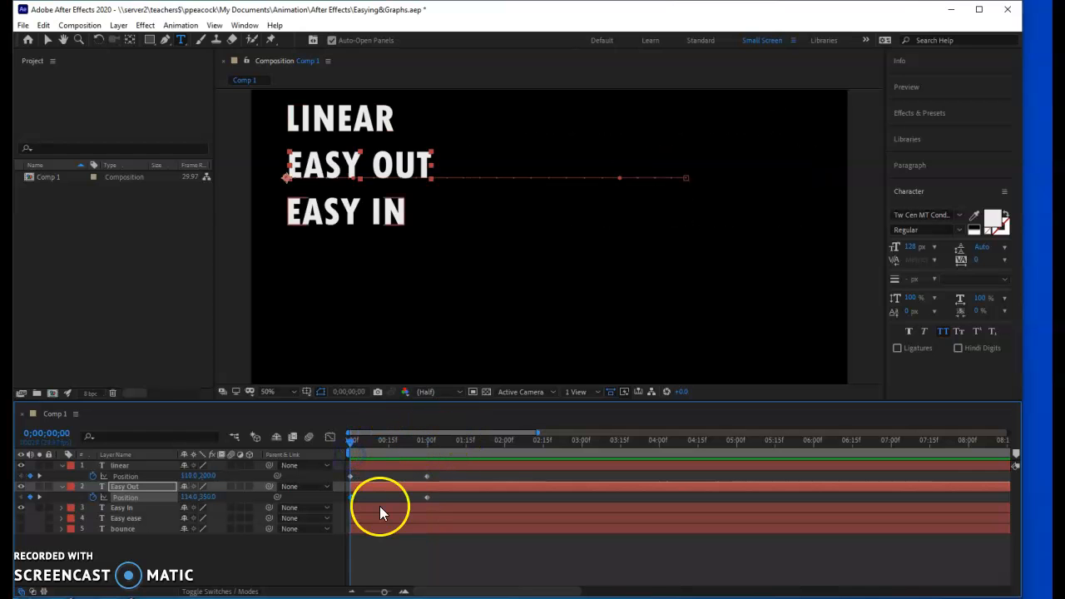
pyautogui.press('space')
pyautogui.moveTo(471, 442); pyautogui.dragTo(339, 458)
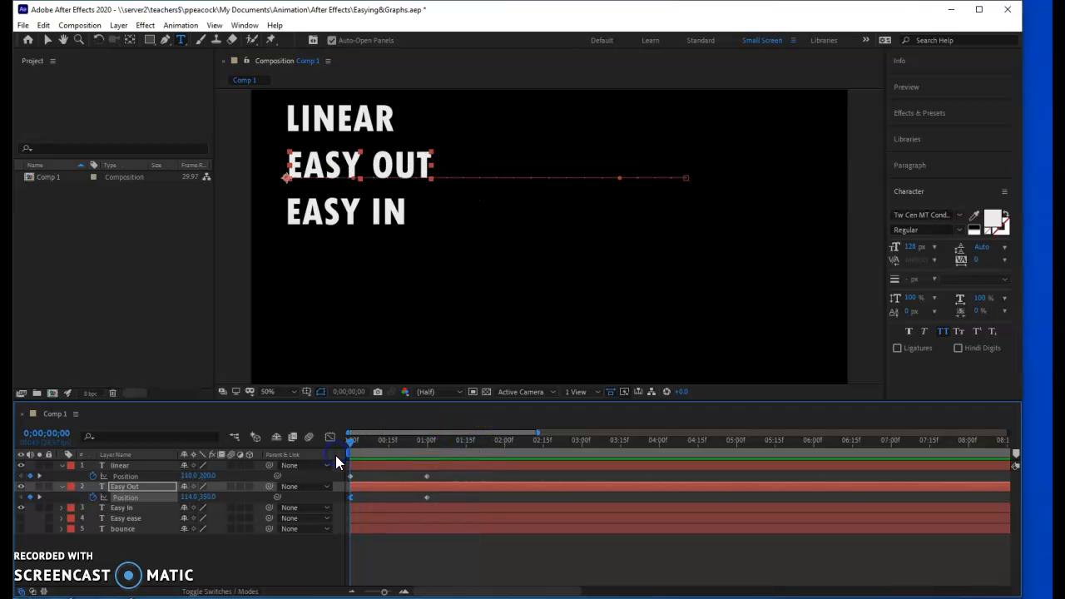
pyautogui.press('space')
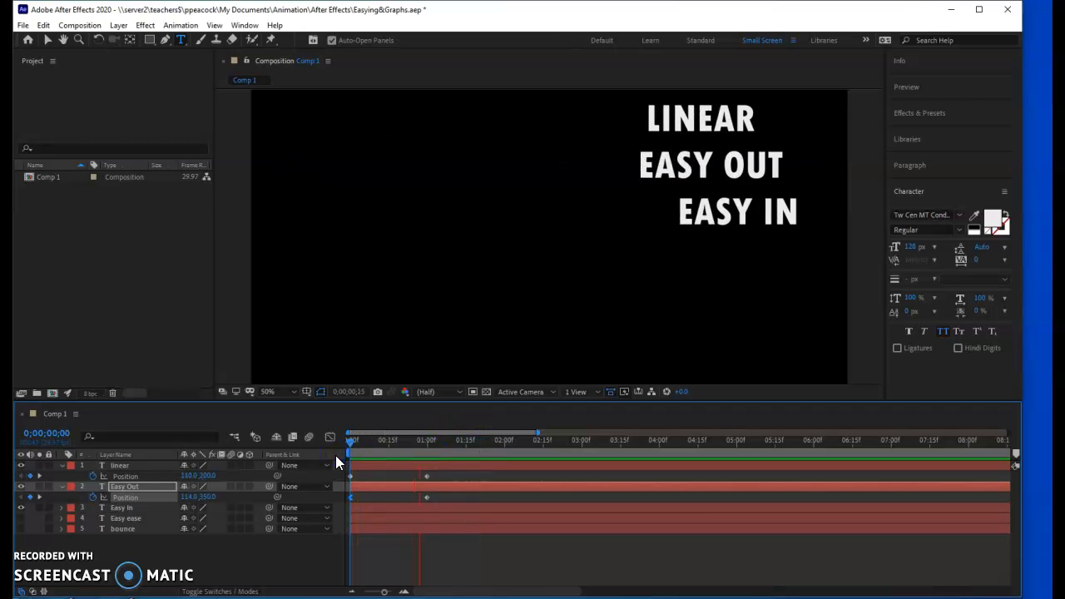
pyautogui.click(428, 448)
pyautogui.moveTo(471, 437); pyautogui.dragTo(349, 454)
# Reveal only the Position property of the Easy In layer, keeping the Easy Out layer's Position shown
pyautogui.click(60, 508)
pyautogui.click(60, 508)
pyautogui.press('p')
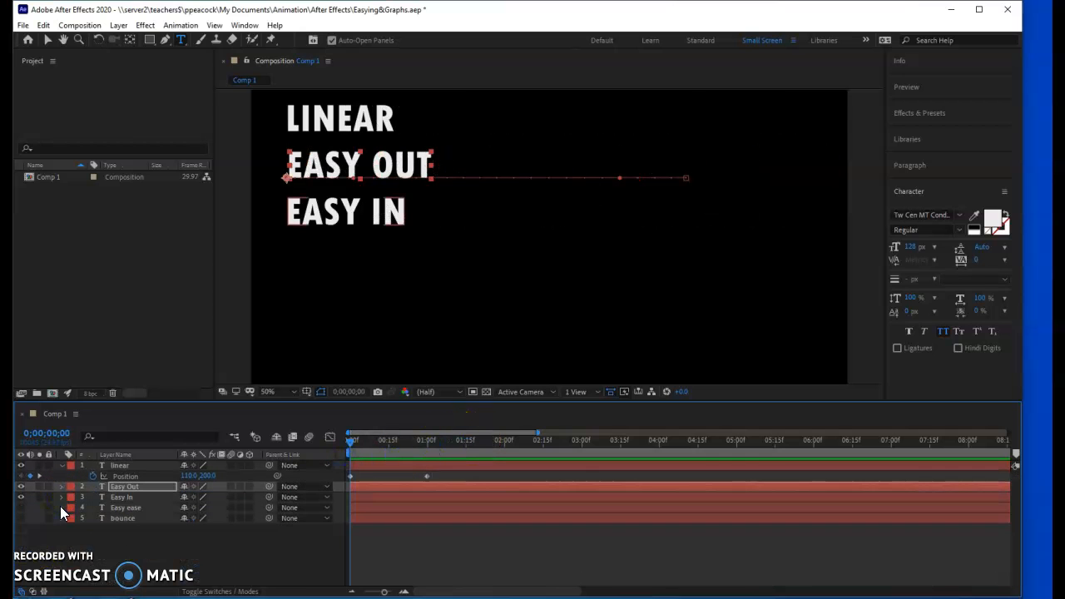
pyautogui.press('p')
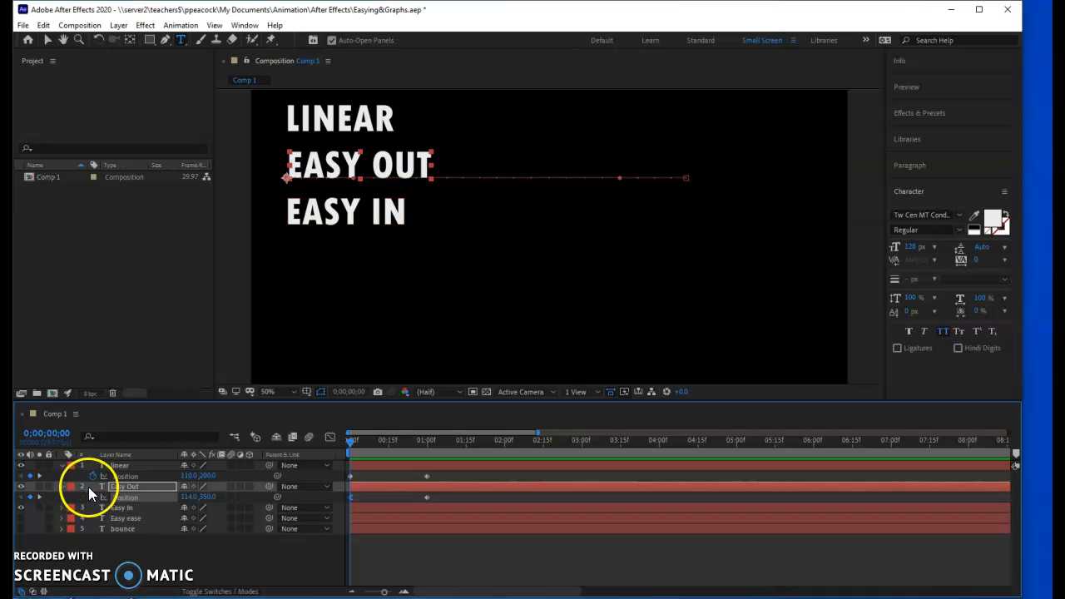
pyautogui.click(131, 505)
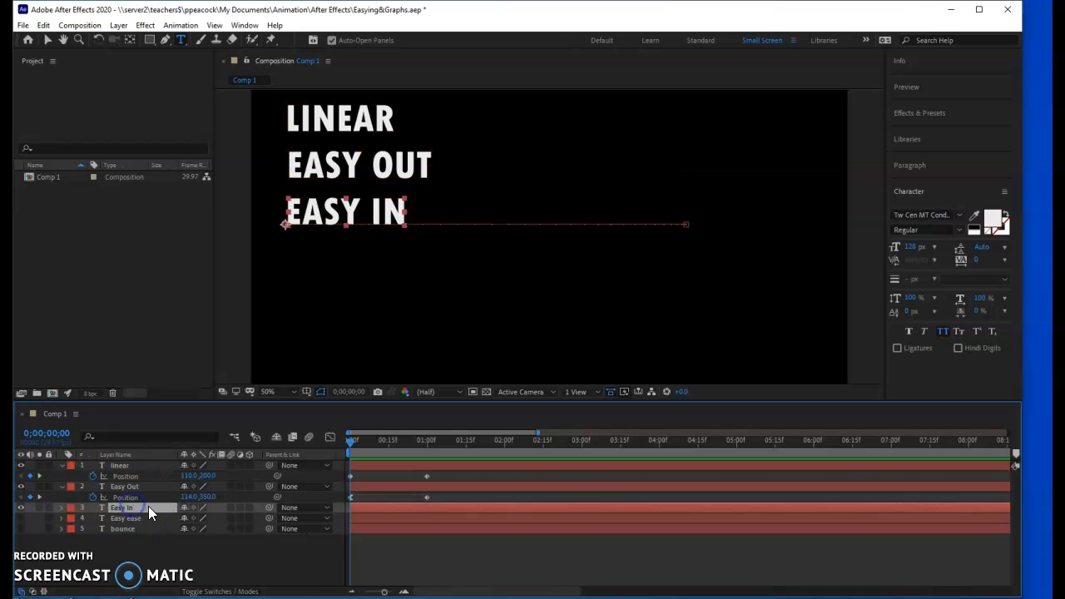
pyautogui.press('p')
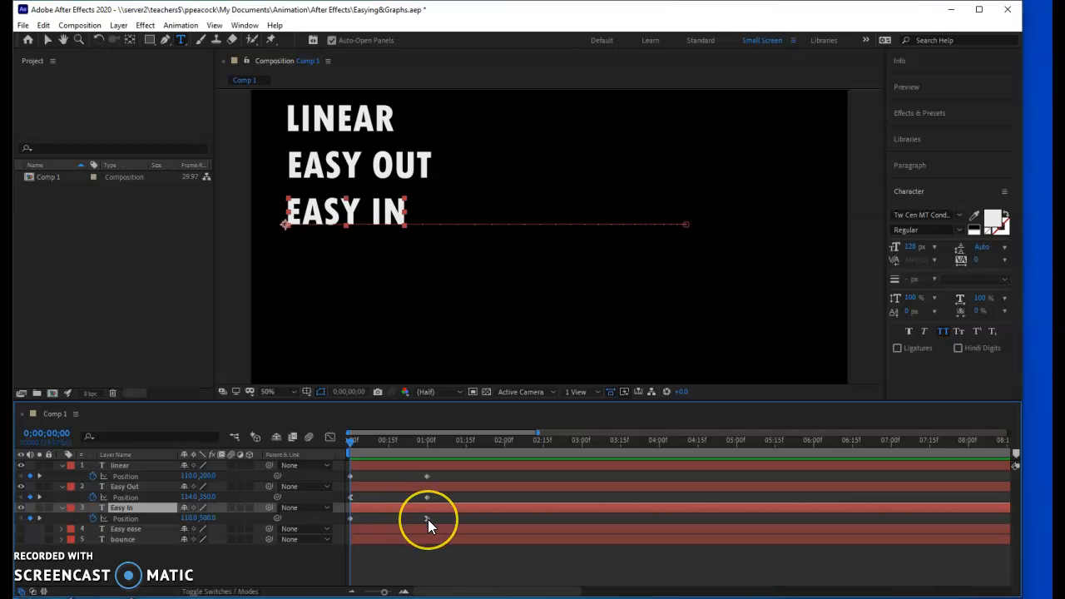
# Examine the Keyframe Assistant easing options for the Easy In layer's second Position keyframe
pyautogui.click(427, 517)
pyautogui.hotkey('shift', 'F9')
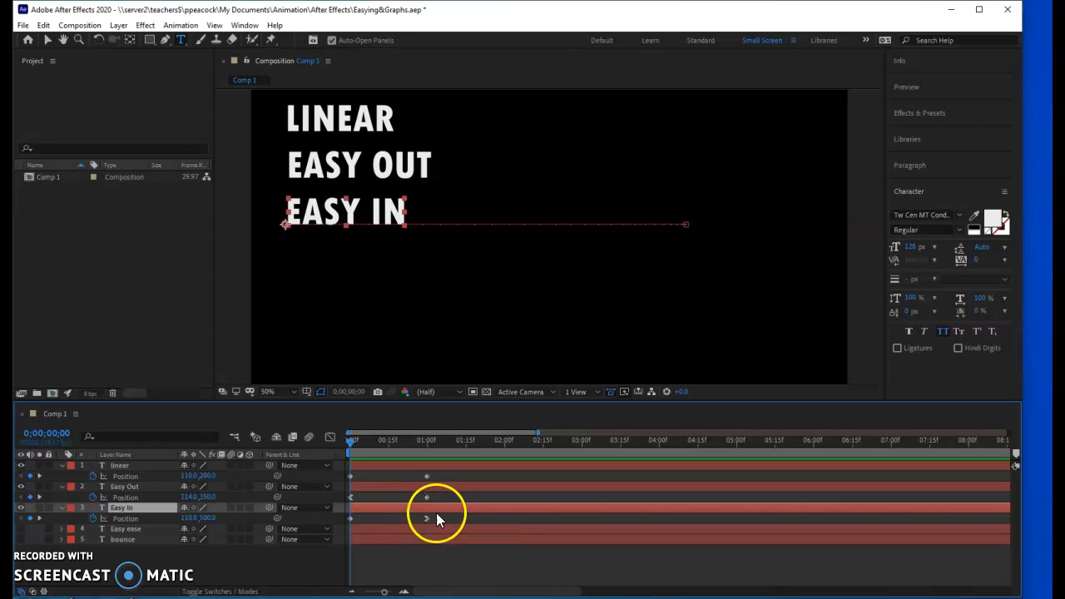
pyautogui.rightClick(426, 518)
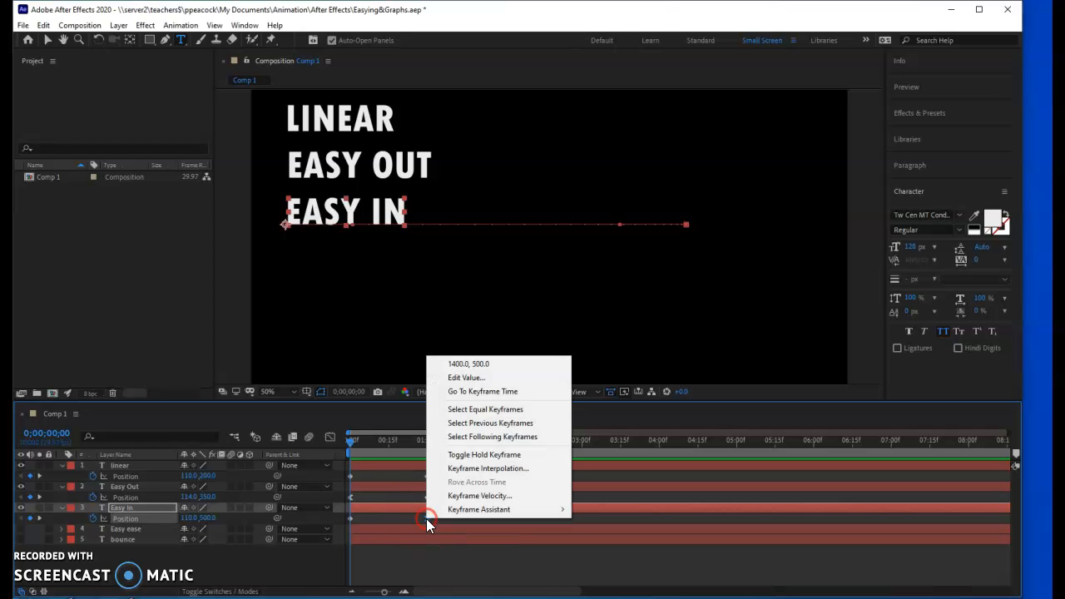
pyautogui.moveTo(467, 510)
# Make the Easy ease layer visible and play all four texts repeatedly to compare their motion, ending at 0;00;00;00
pyautogui.click(21, 529)
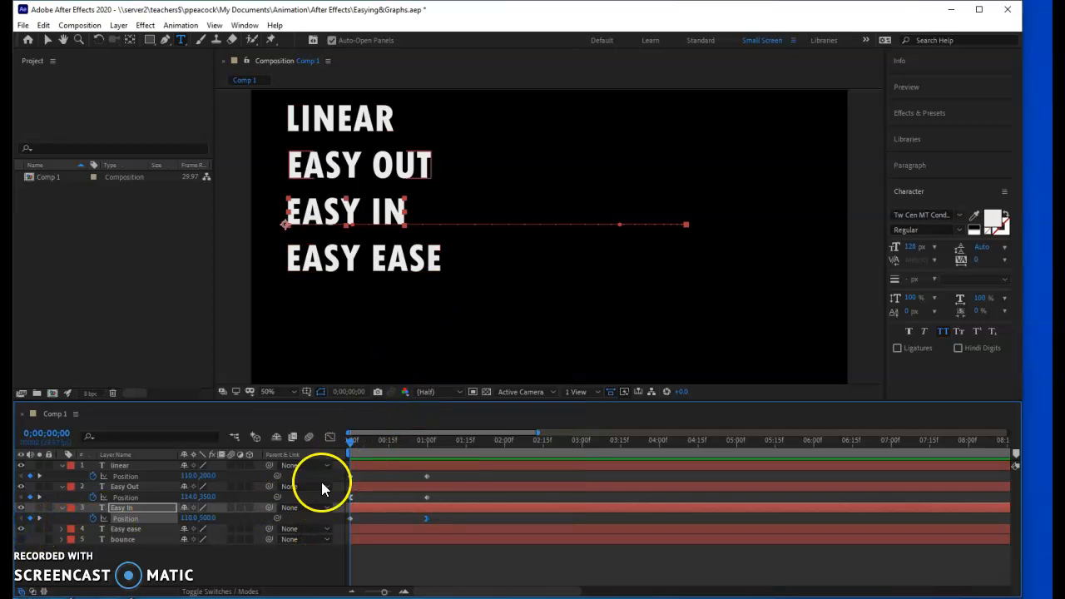
pyautogui.press('space')
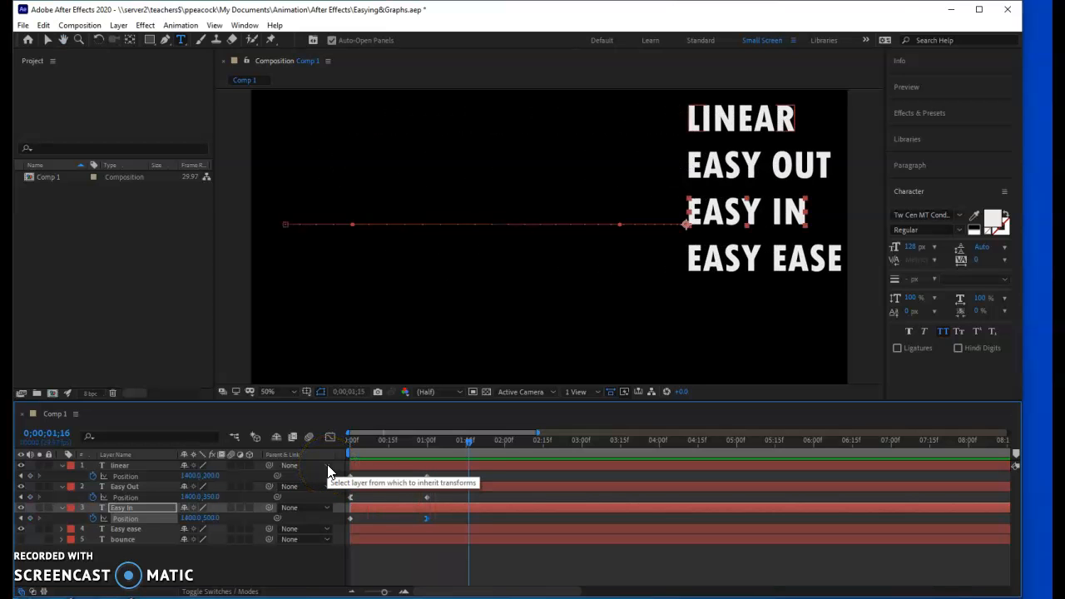
pyautogui.press('space')
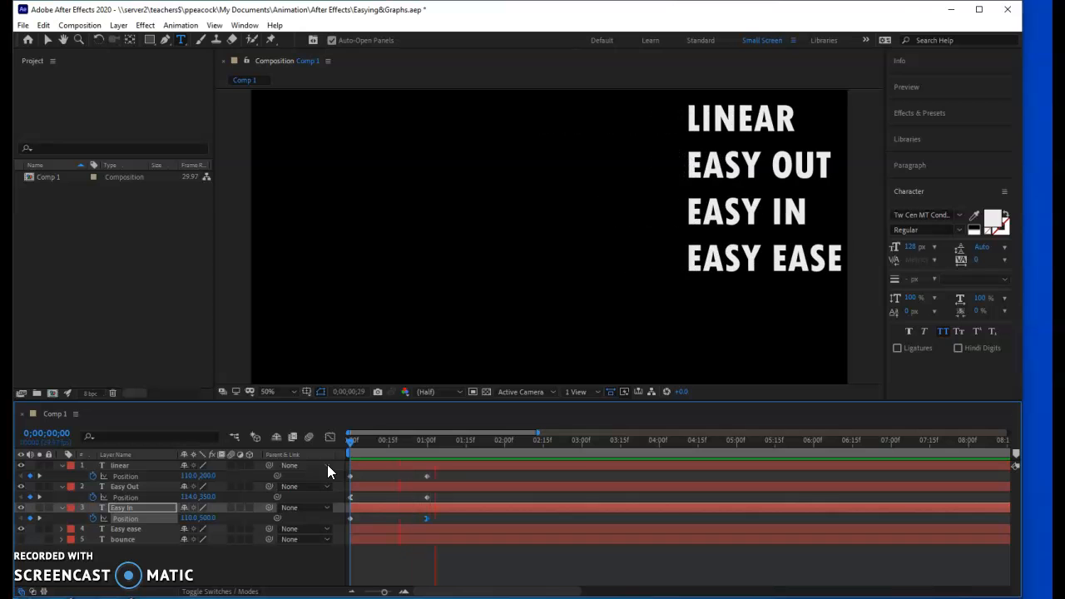
pyautogui.press('space')
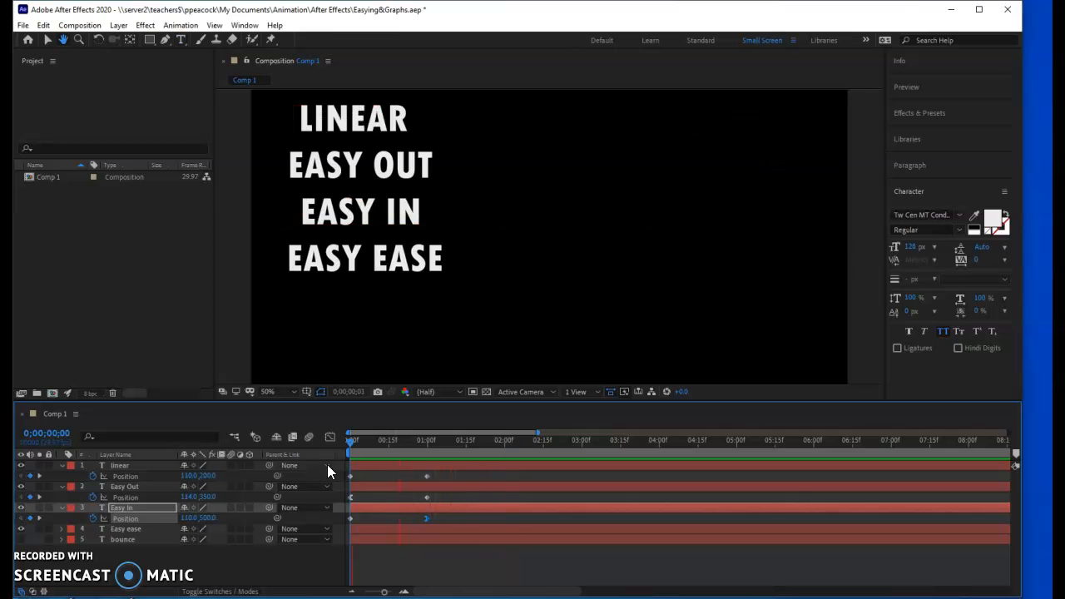
pyautogui.press('space')
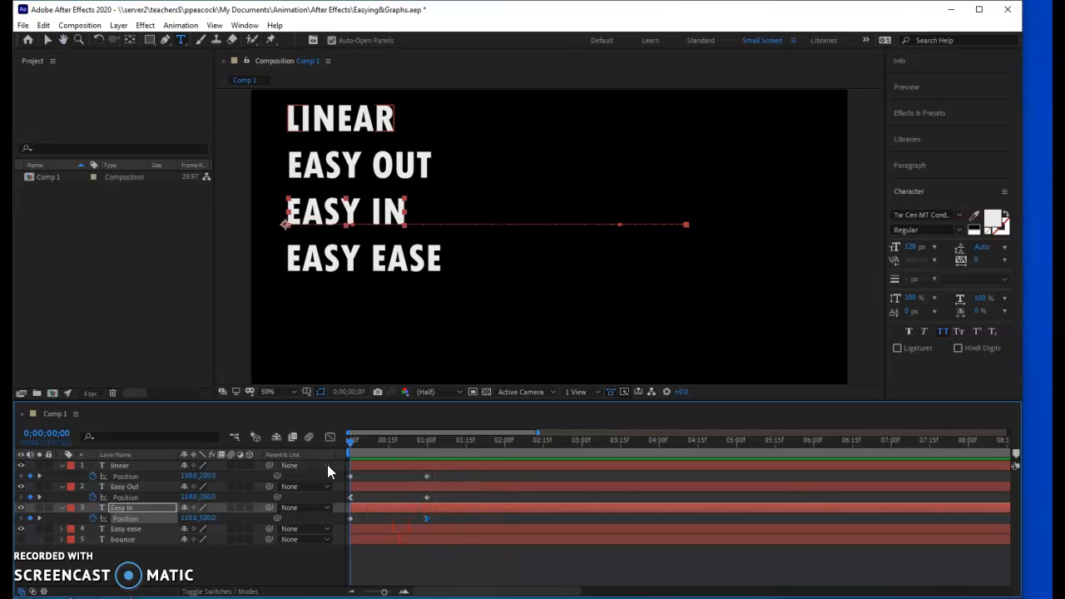
pyautogui.press('space')
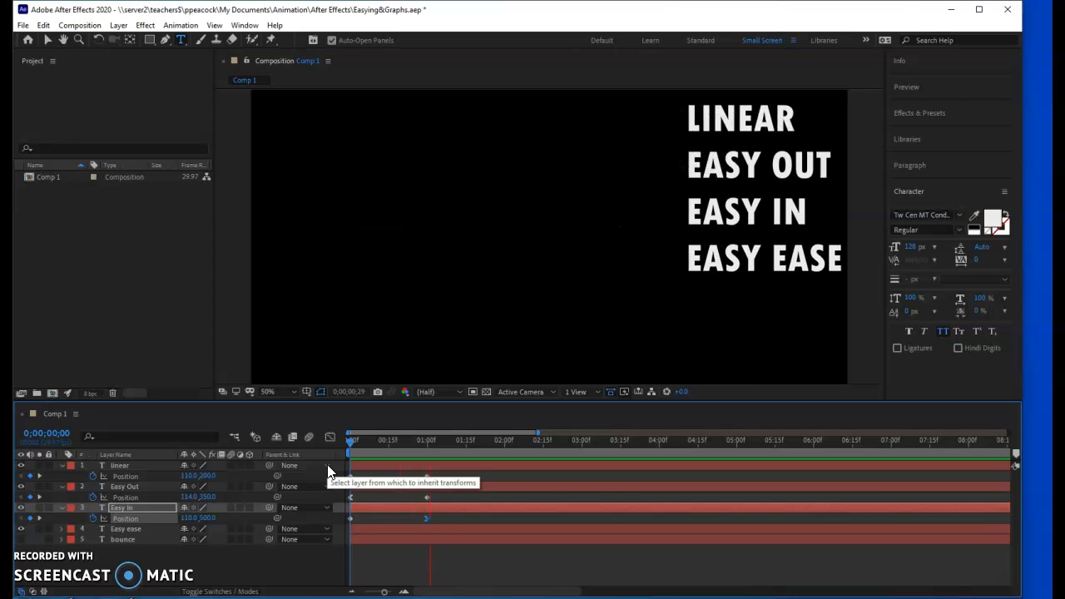
pyautogui.press('space')
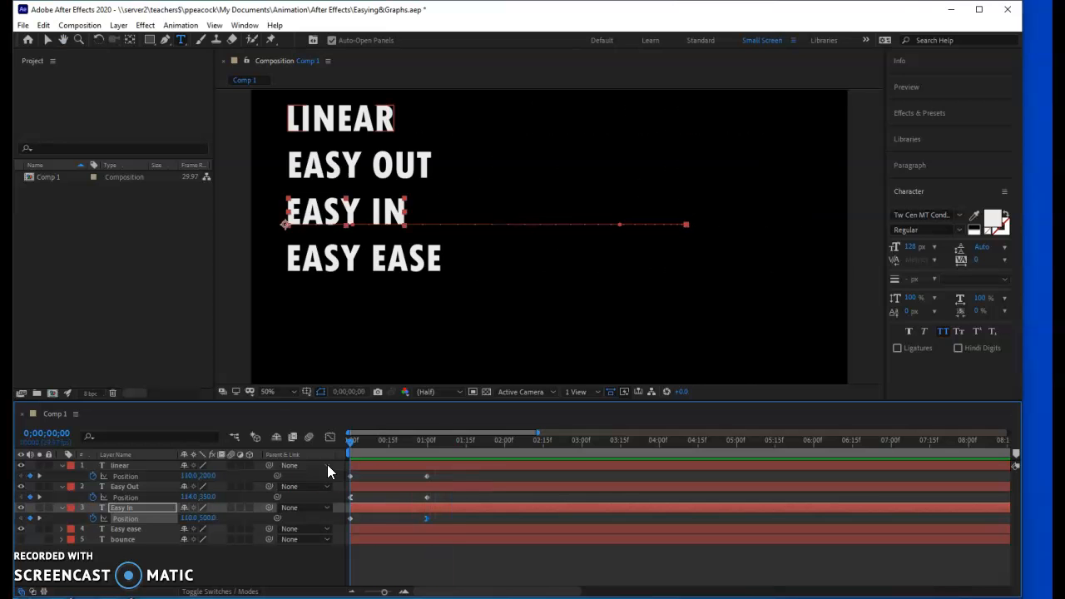
# Reveal only the Position property of the Easy ease layer beneath the other layers' Position properties
pyautogui.click(62, 530)
pyautogui.scroll(-1, 65, 530)
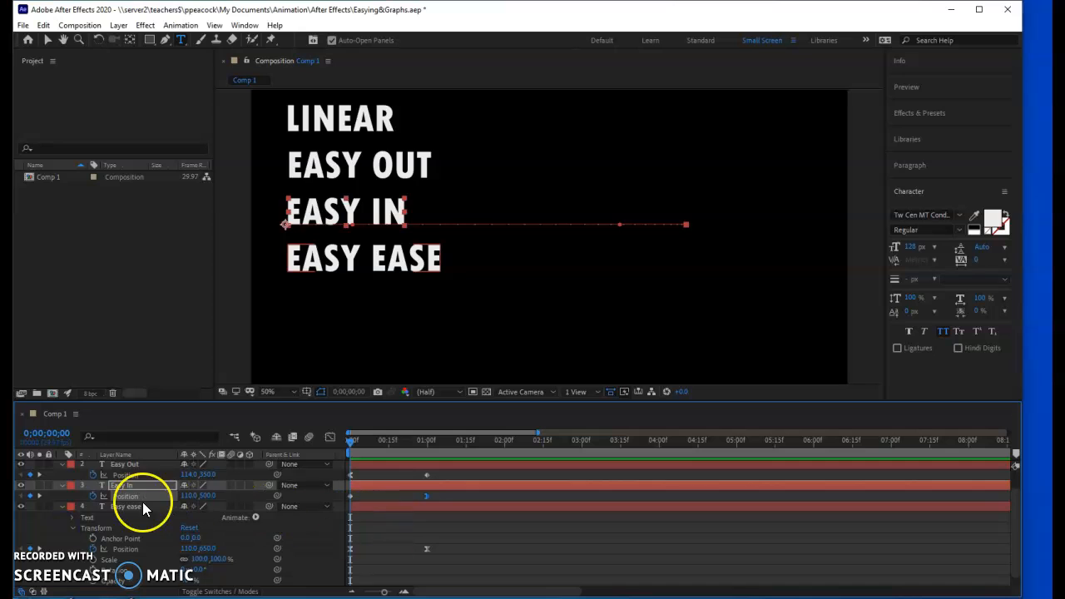
pyautogui.click(62, 506)
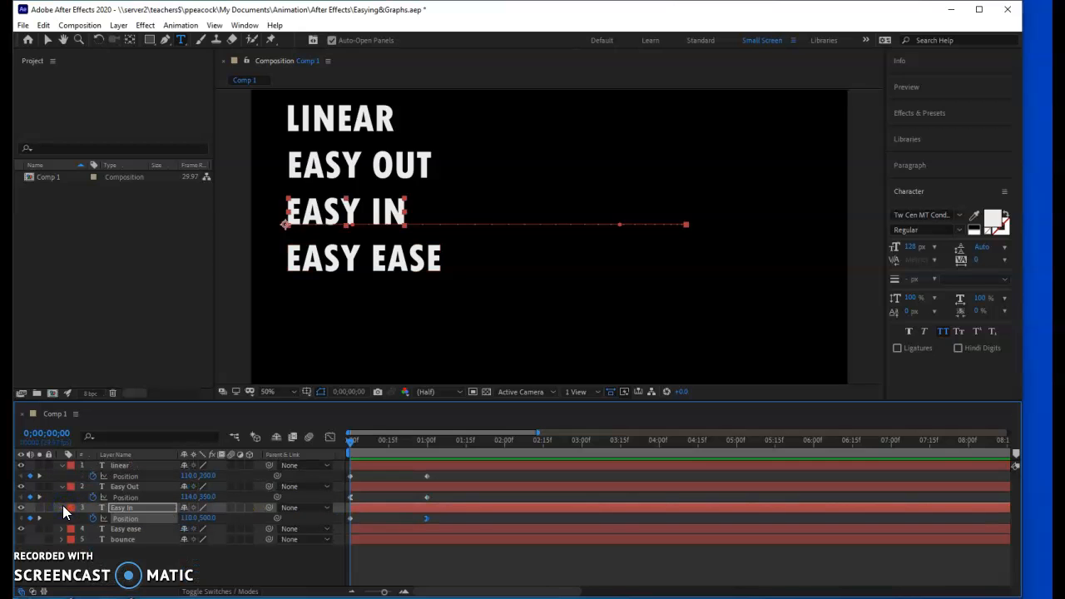
pyautogui.click(62, 508)
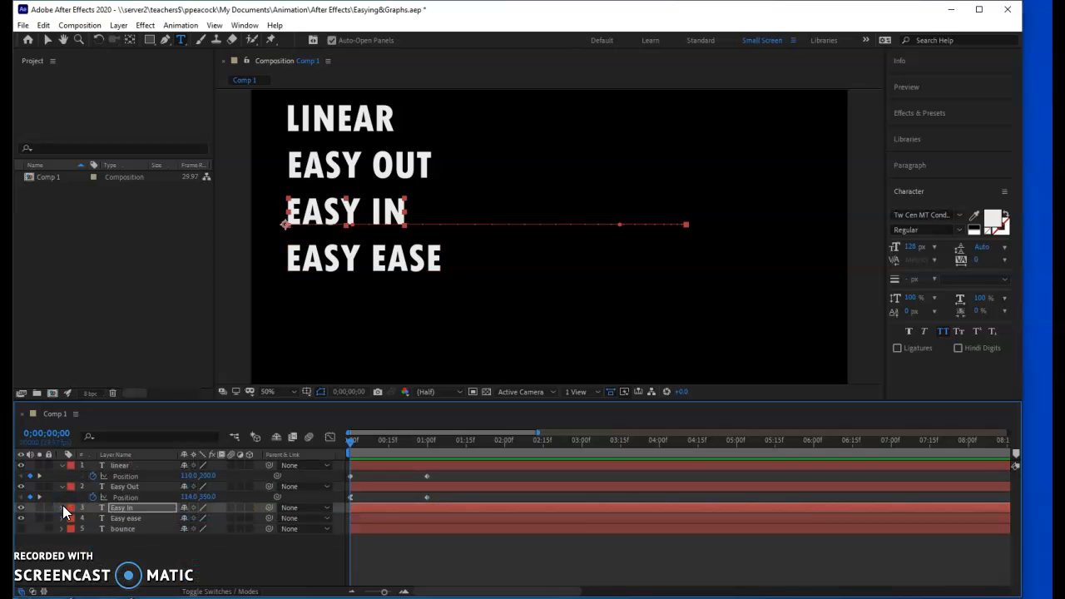
pyautogui.click(62, 508)
pyautogui.click(94, 525)
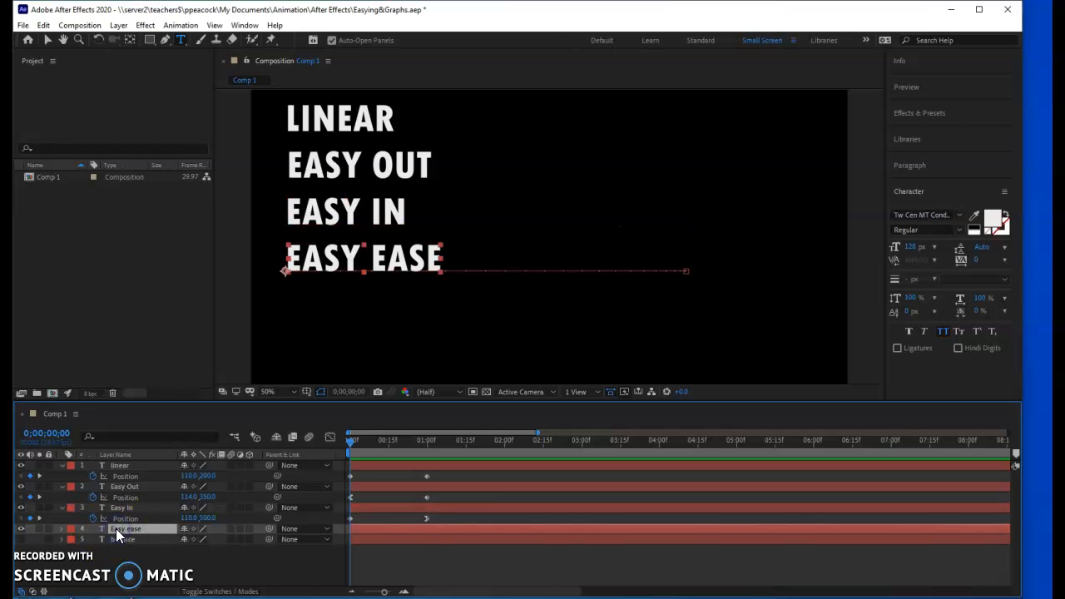
pyautogui.press('p')
# Apply Easy Ease to the Easy ease layer's Position keyframes with the Keyframe Assistant
pyautogui.click(325, 534)
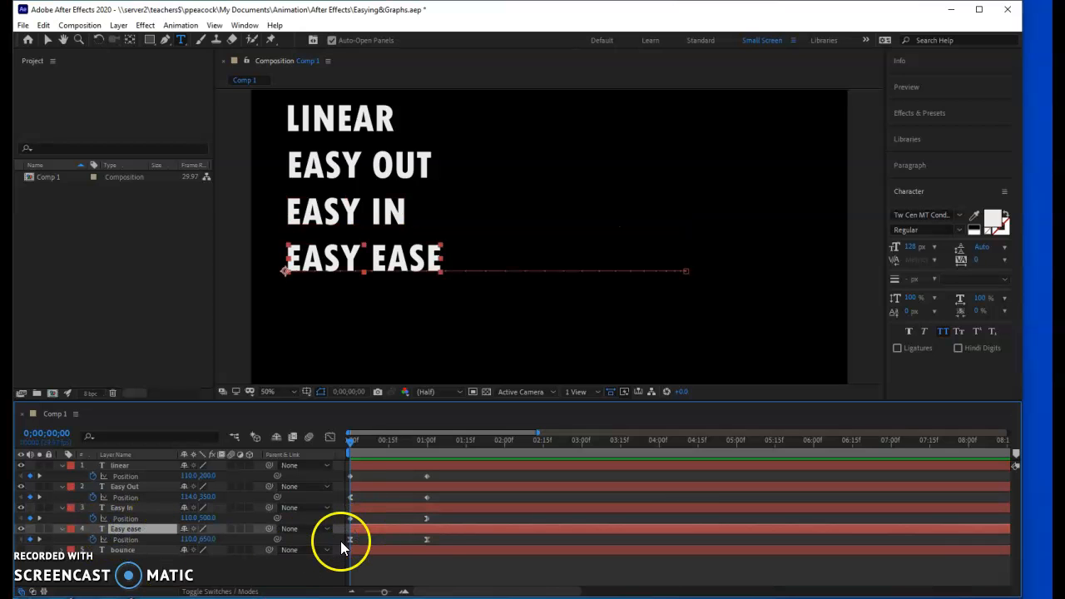
pyautogui.rightClick(426, 539)
pyautogui.moveTo(478, 531)
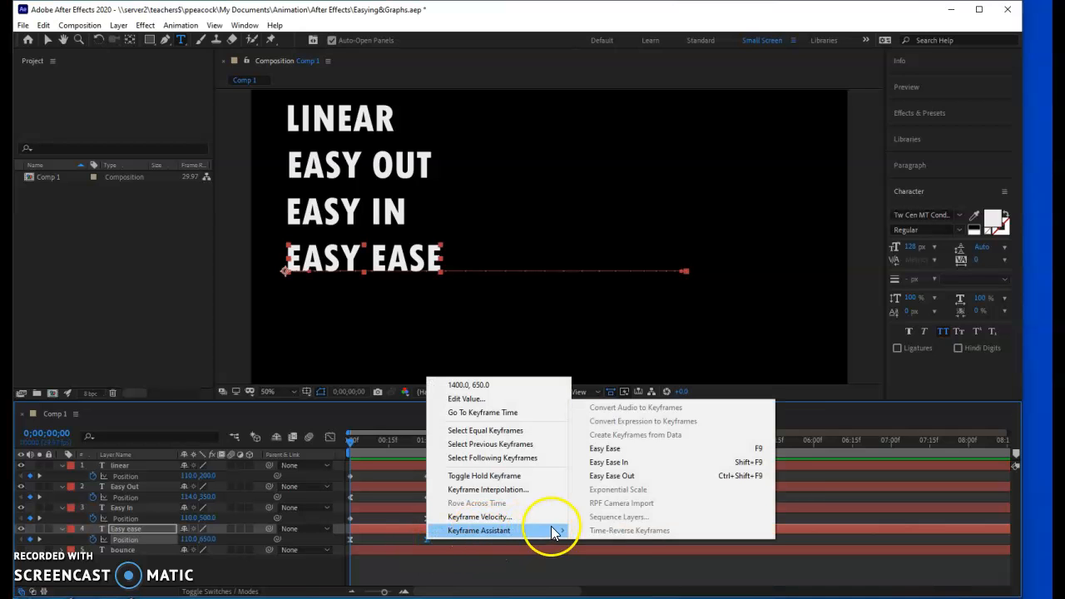
pyautogui.click(634, 446)
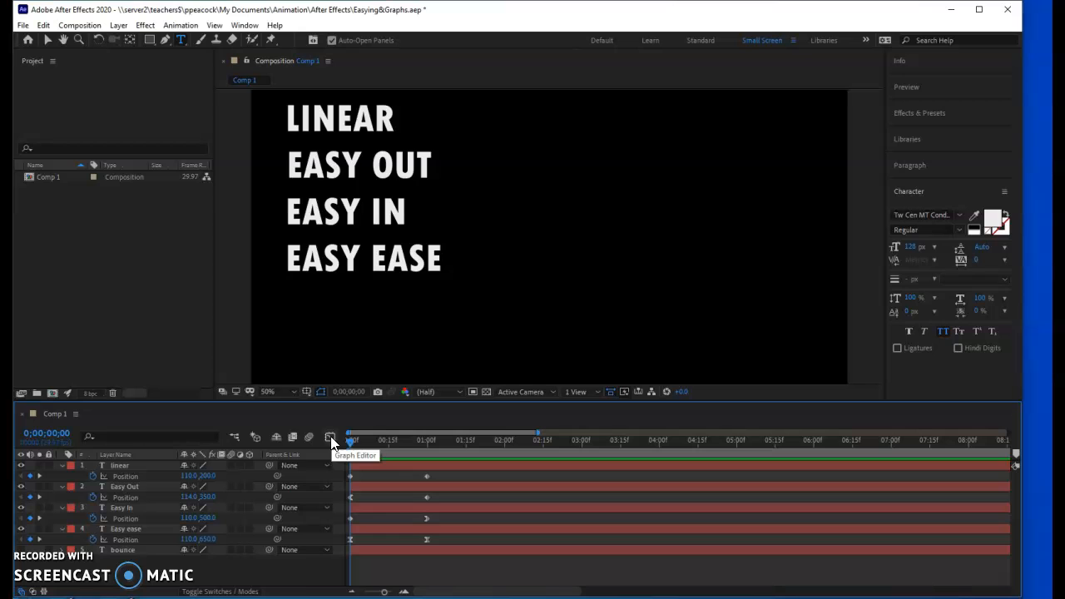
# Select the linear layer and switch the timeline to the Graph Editor
pyautogui.click(121, 466)
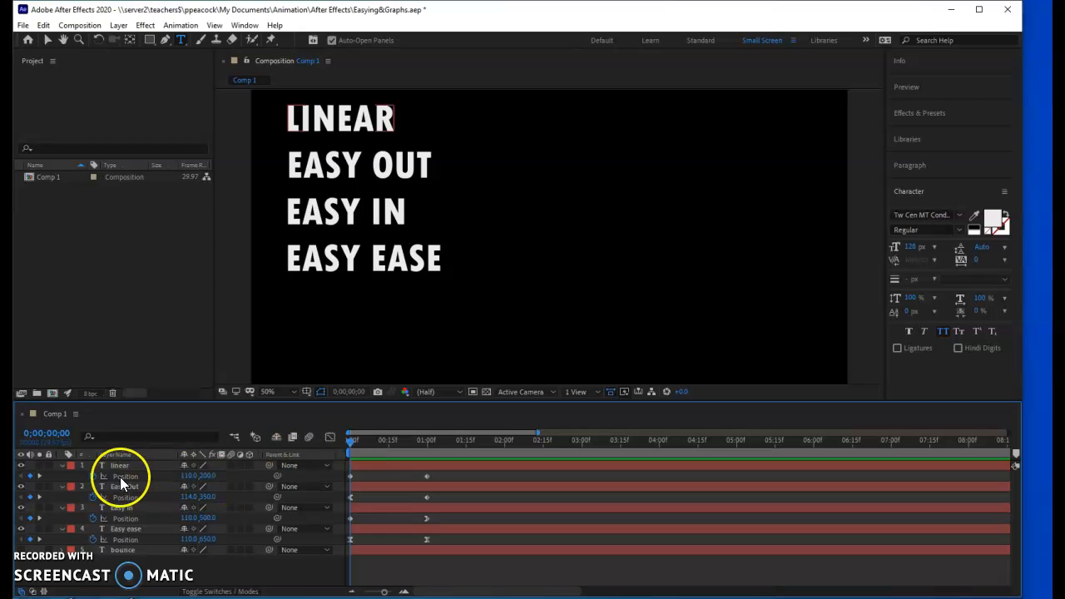
pyautogui.click(330, 438)
pyautogui.click(480, 470)
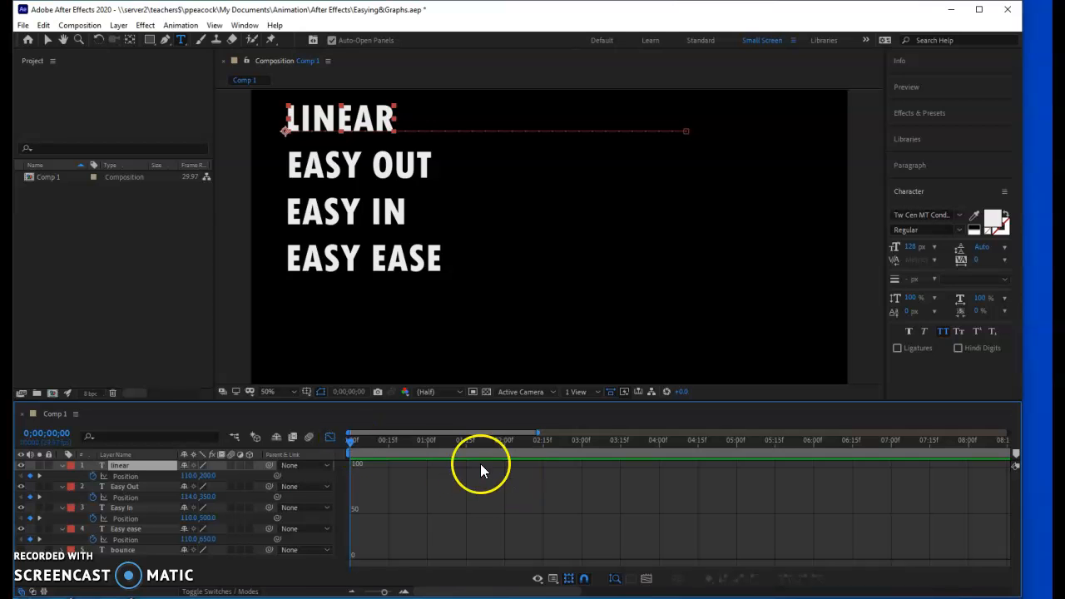
# Separate the linear layer's Position into X Position and Y Position dimensions and clear the selection
pyautogui.rightClick(131, 477)
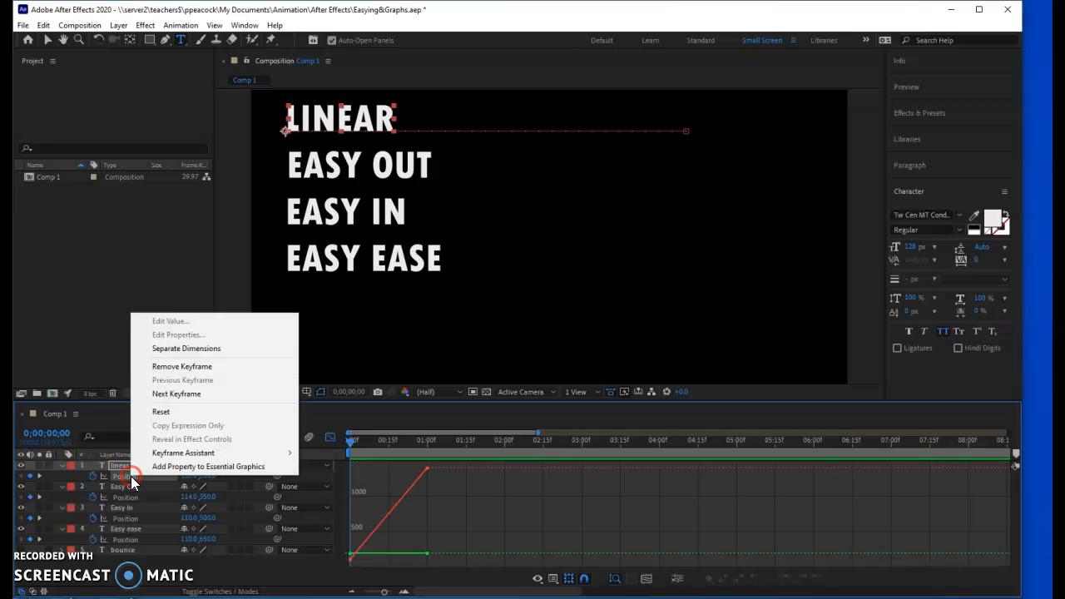
pyautogui.click(194, 348)
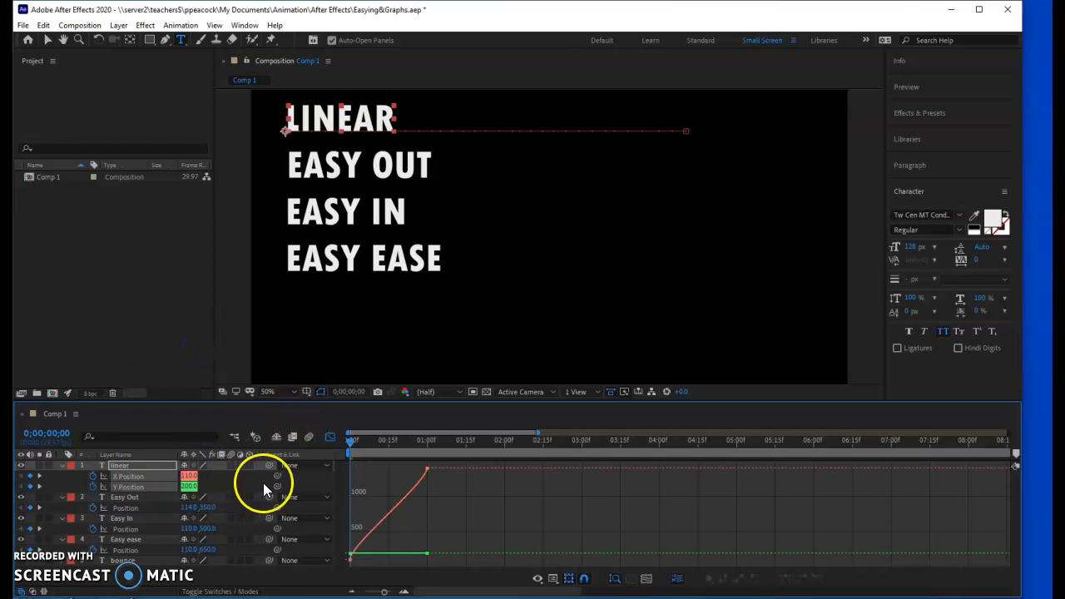
pyautogui.moveTo(355, 456)
pyautogui.mouseDown()
pyautogui.moveTo(429, 452)
pyautogui.moveTo(339, 459)
pyautogui.mouseUp()
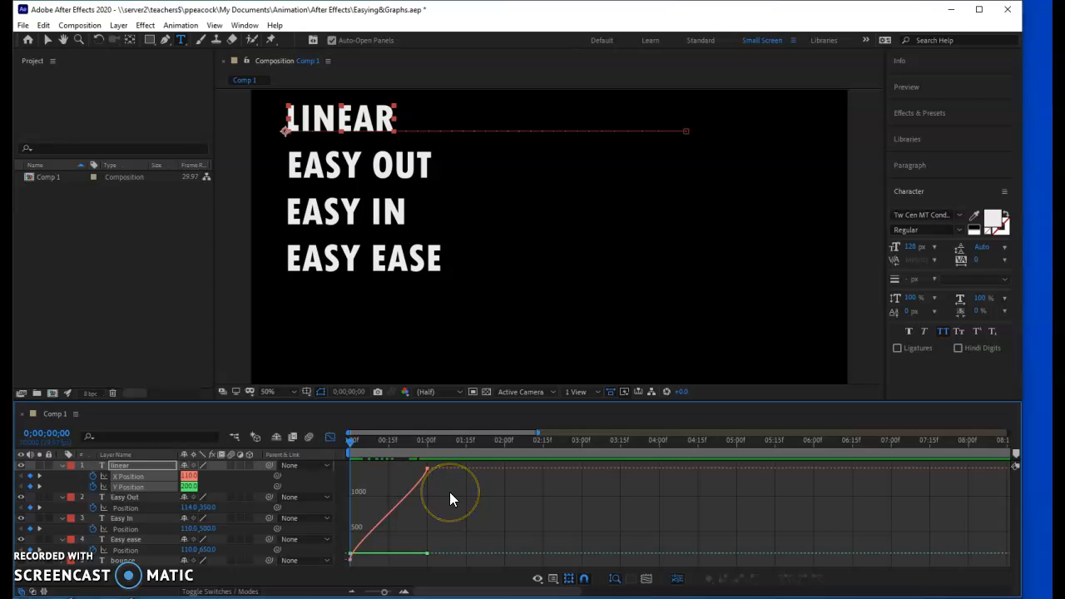
pyautogui.click(212, 475)
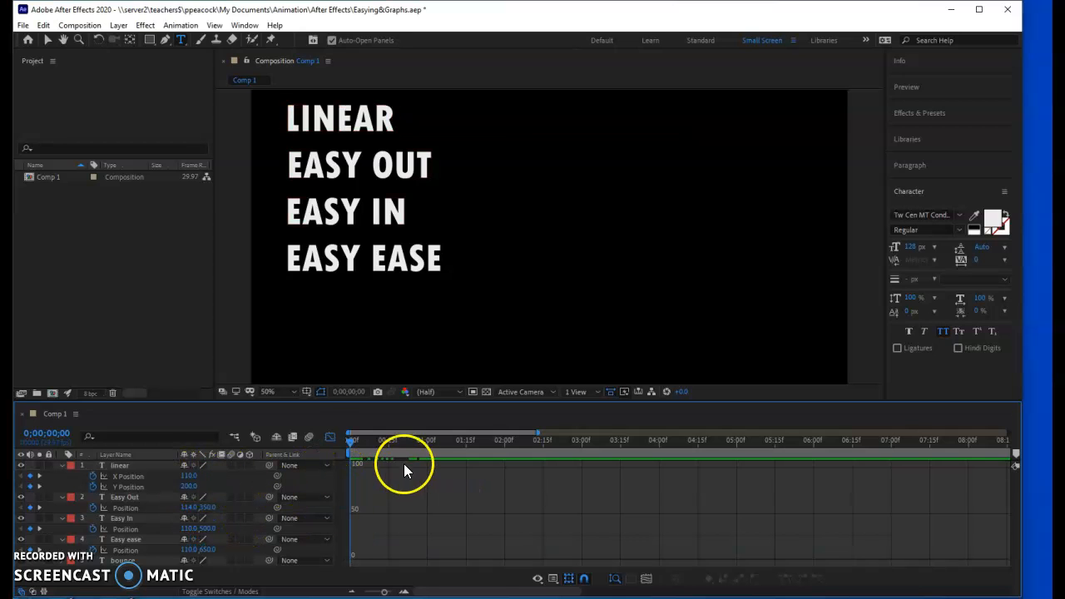
# Examine the Graph Editor curves of the linear layer's X Position and the Easy Out layer's Position in close-up
pyautogui.moveTo(352, 444); pyautogui.dragTo(326, 465)
pyautogui.click(147, 476)
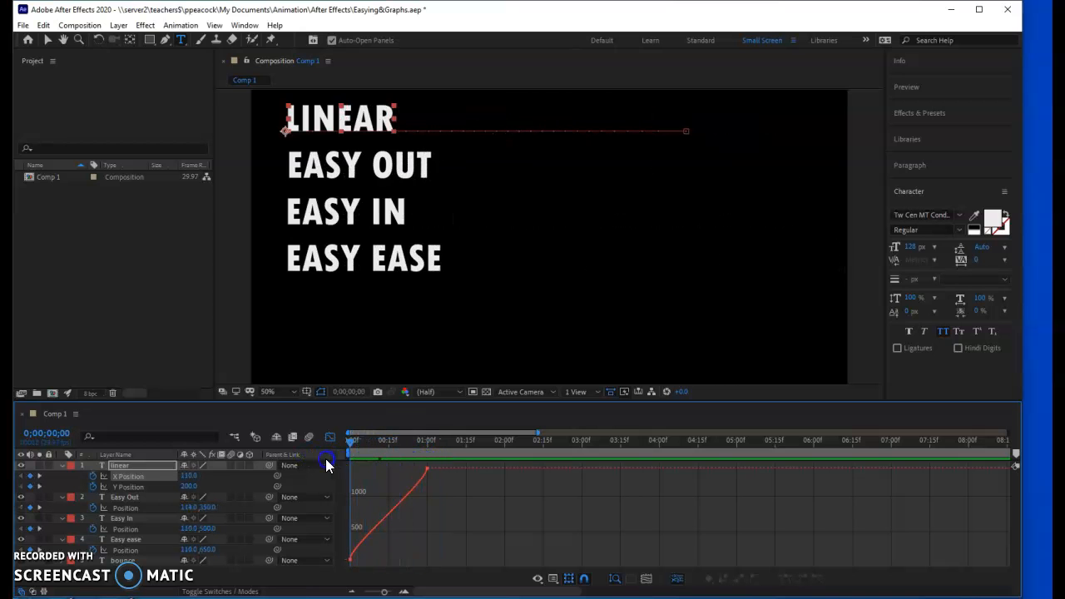
pyautogui.click(137, 498)
pyautogui.click(228, 496)
pyautogui.click(139, 507)
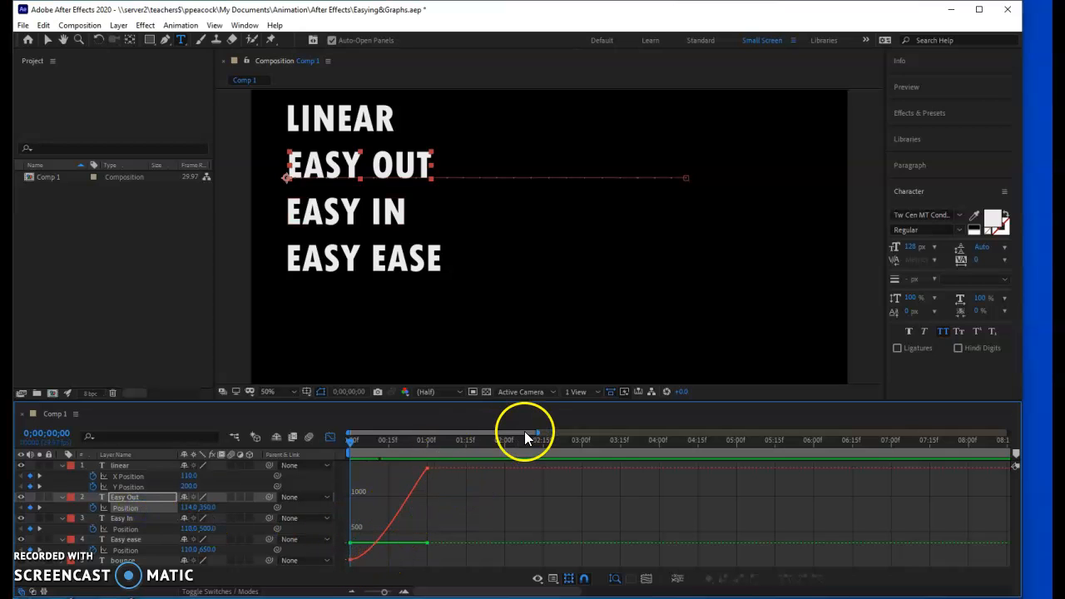
pyautogui.press('=')
pyautogui.press('=')
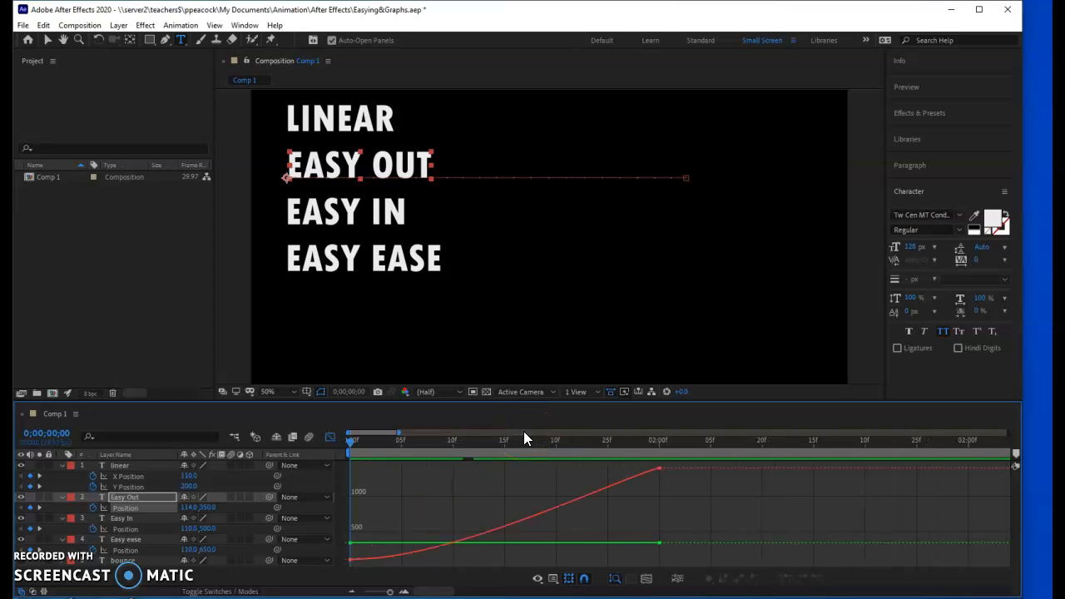
pyautogui.moveTo(347, 561)
pyautogui.moveTo(662, 470)
# Compare the Position curves of the Easy In and Easy ease layers in the Graph Editor
pyautogui.click(133, 529)
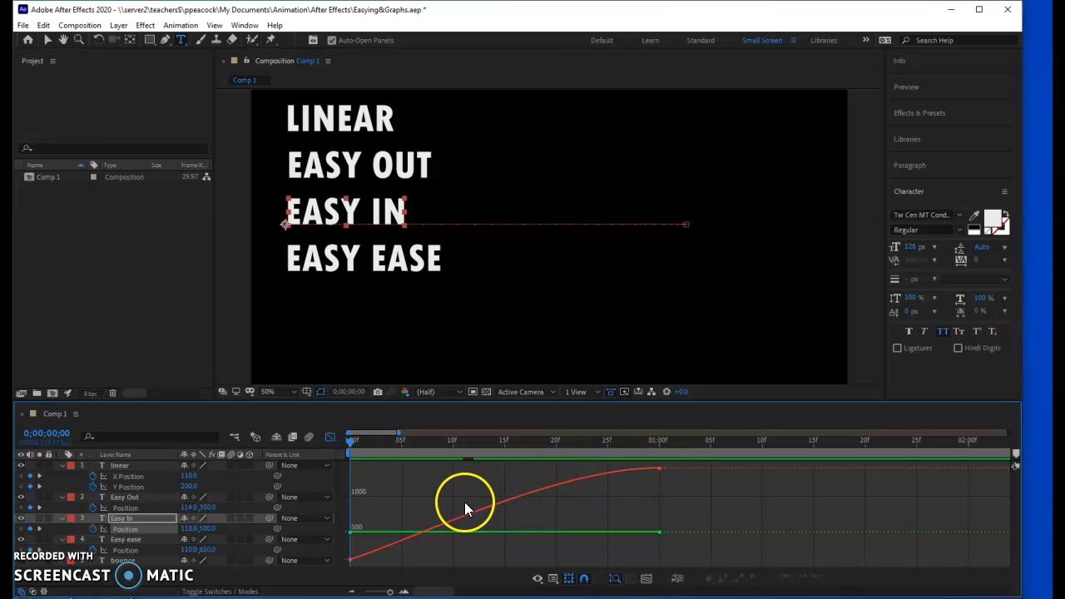
pyautogui.click(151, 539)
pyautogui.click(142, 550)
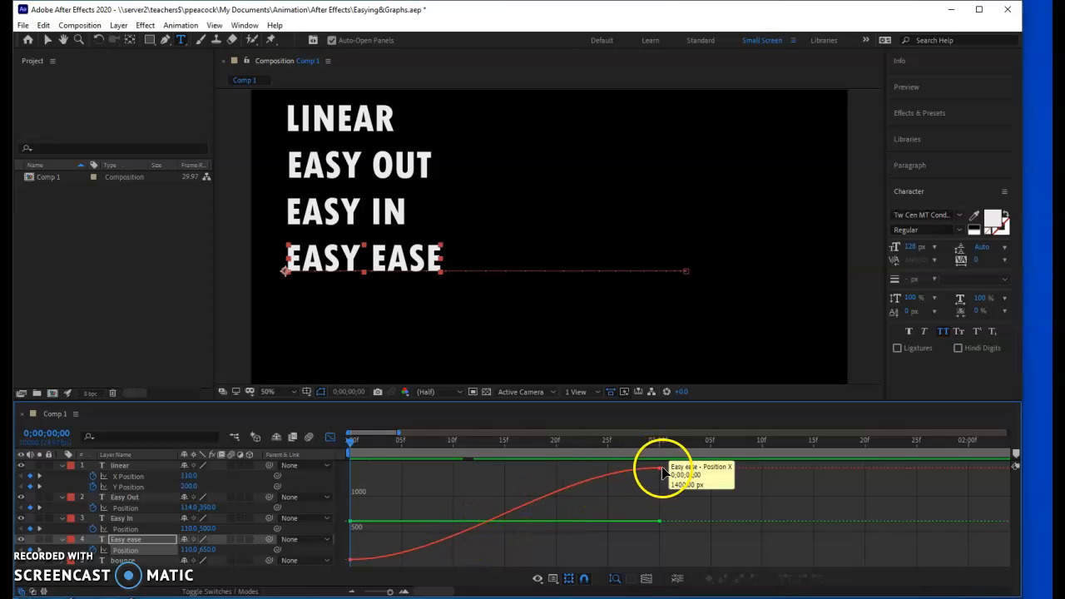
# Lower the Easy ease layer's final horizontal position to 1365 px and separate its Position dimensions
pyautogui.click(657, 469)
pyautogui.moveTo(659, 470)
pyautogui.mouseDown()
pyautogui.moveTo(659, 503)
pyautogui.moveTo(659, 468)
pyautogui.mouseUp()
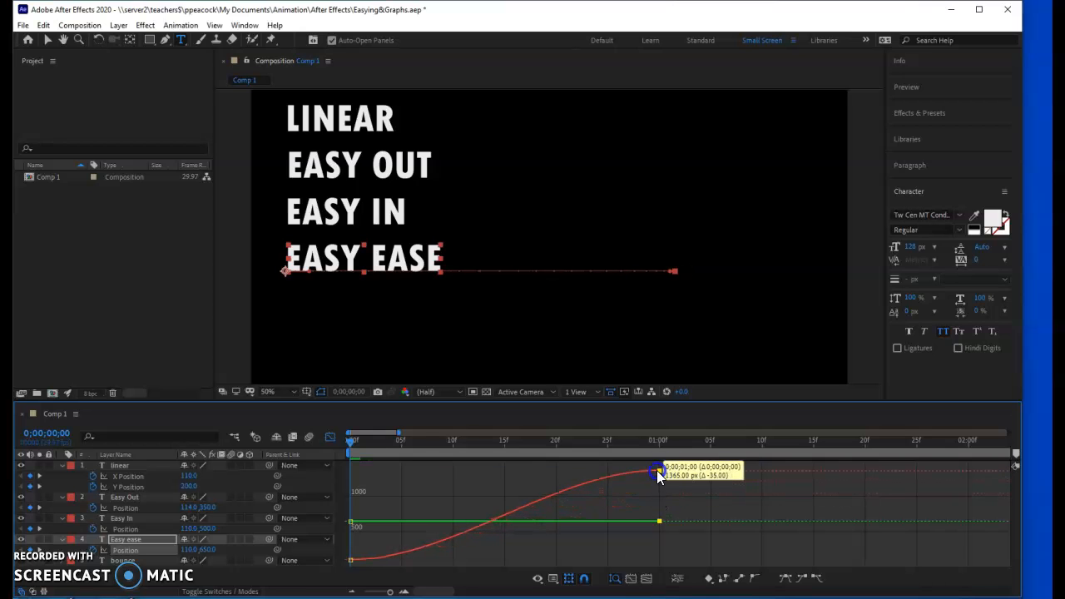
pyautogui.rightClick(131, 551)
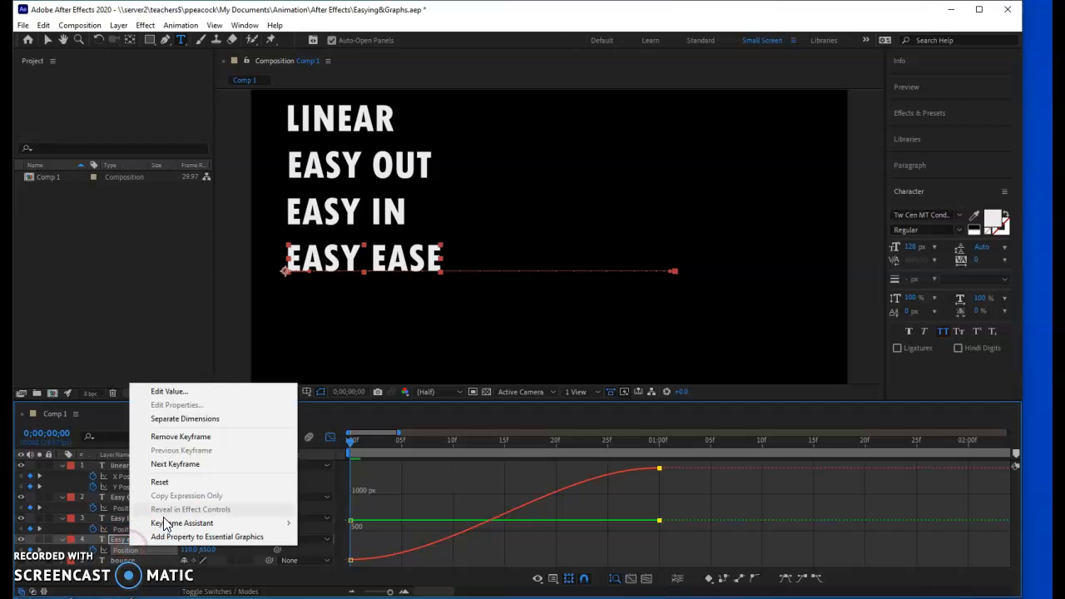
pyautogui.click(193, 419)
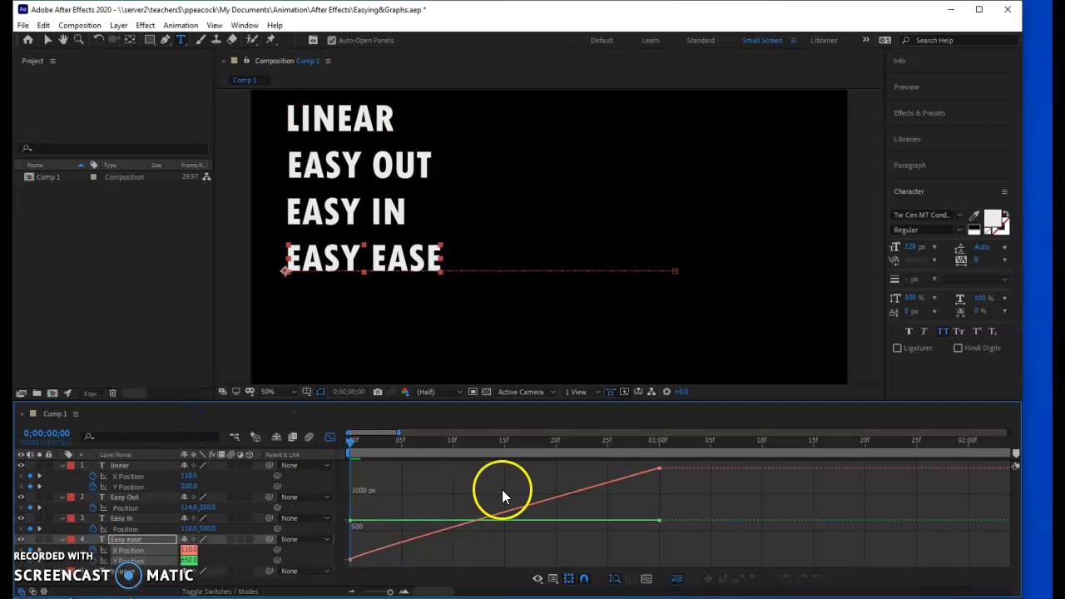
# Apply Easy Ease to the last and first X Position keyframes of the Easy ease layer in the Graph Editor
pyautogui.click(148, 551)
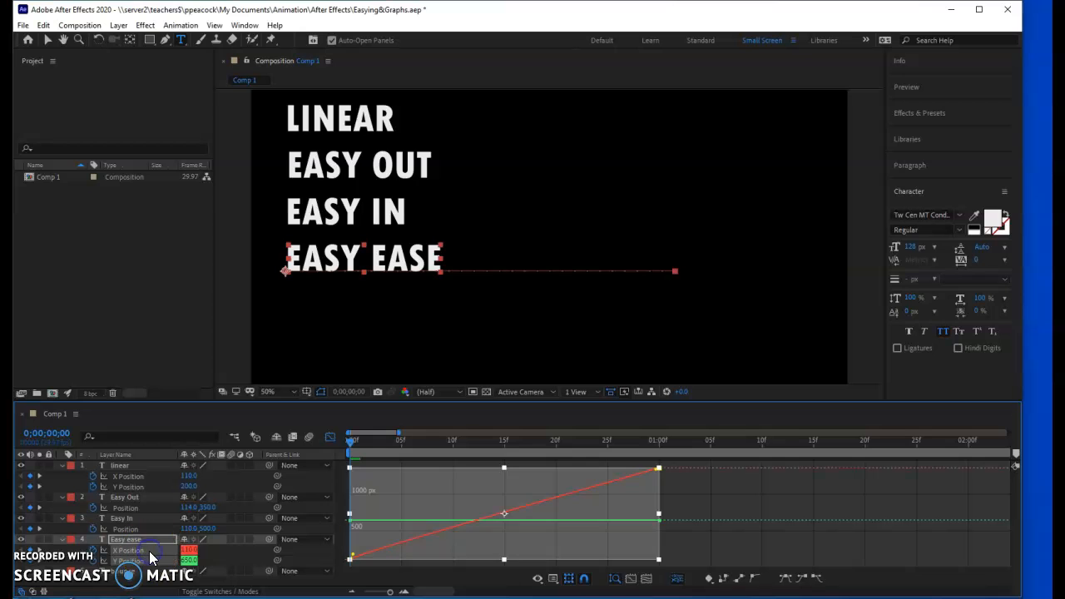
pyautogui.click(148, 551)
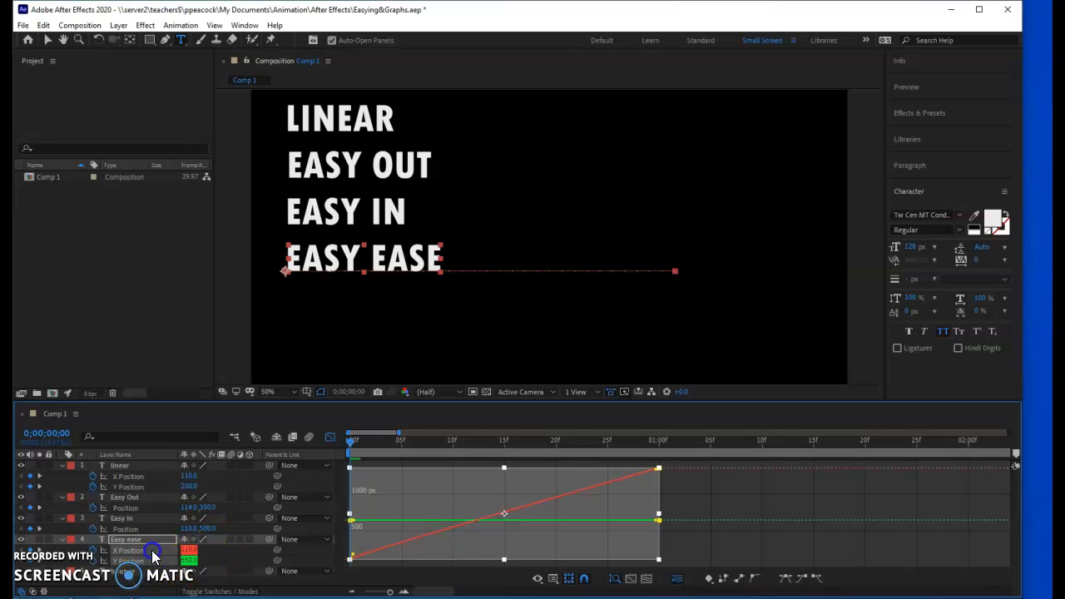
pyautogui.click(665, 500)
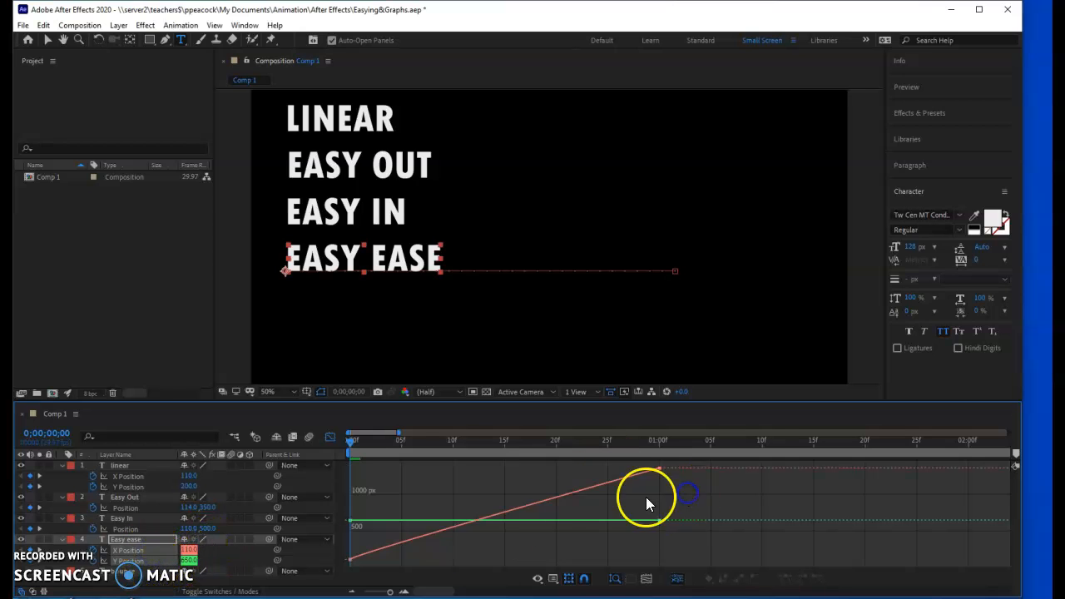
pyautogui.click(154, 552)
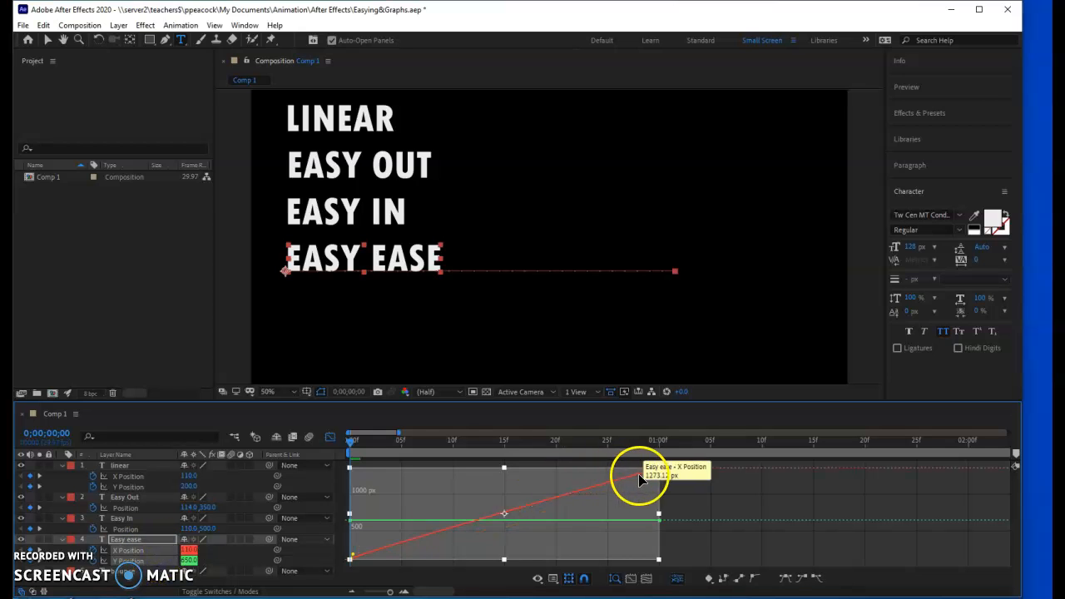
pyautogui.click(663, 478)
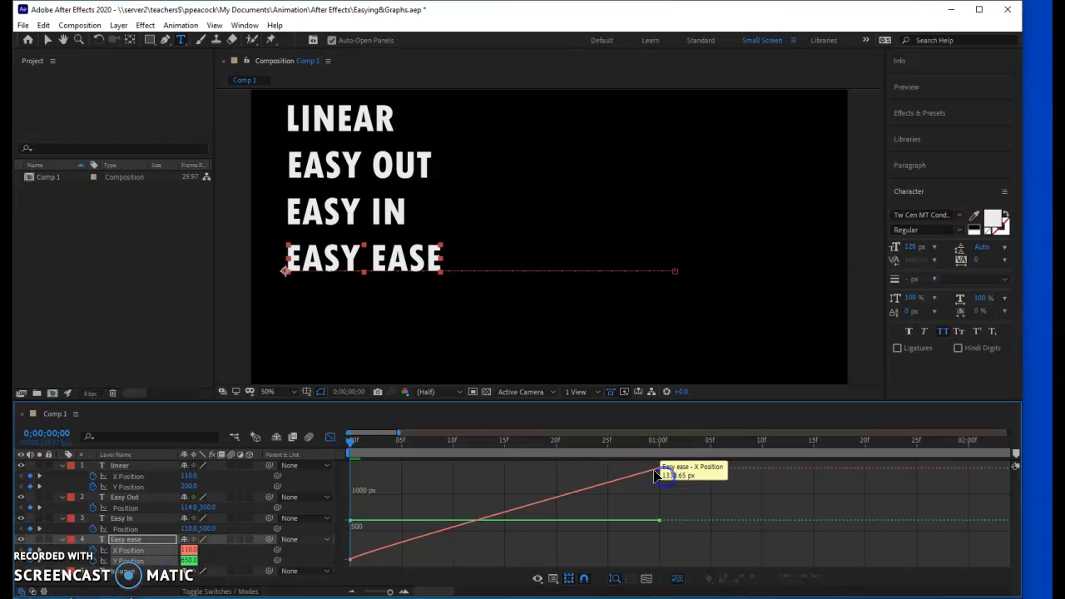
pyautogui.click(660, 472)
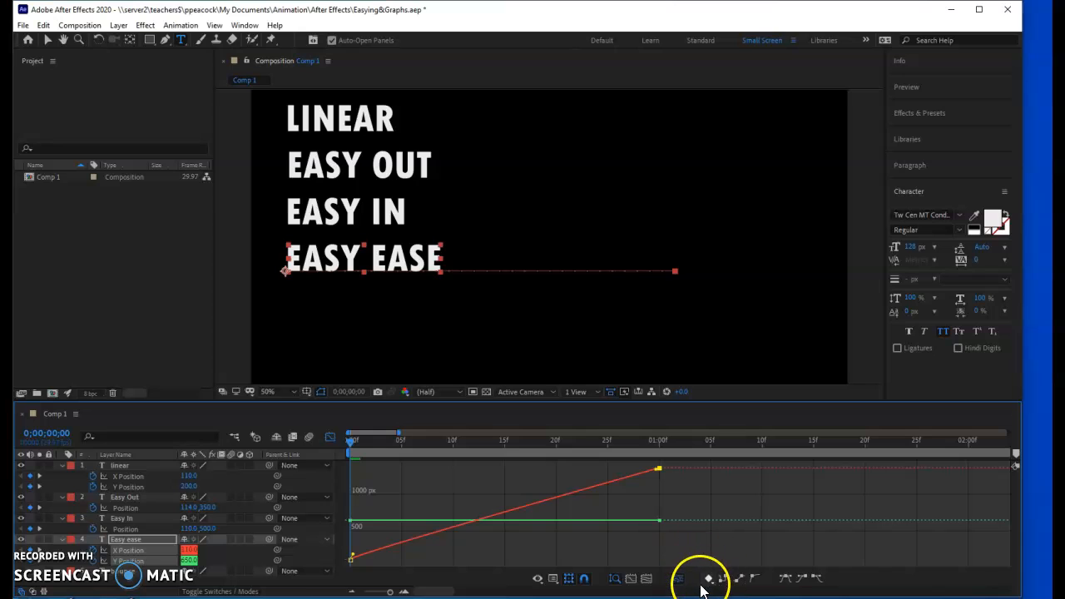
pyautogui.click(786, 583)
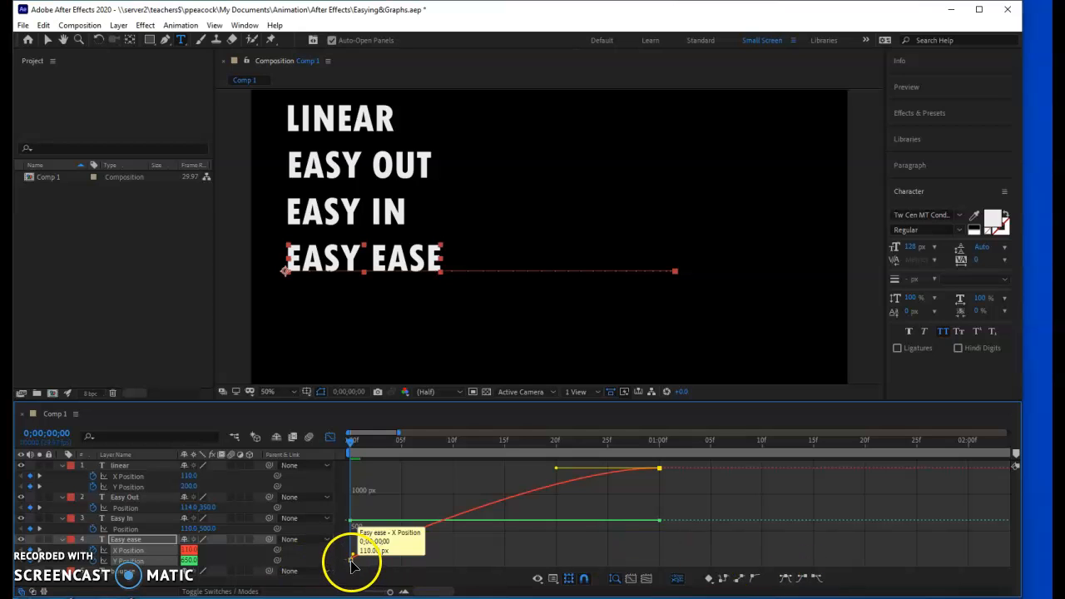
pyautogui.click(351, 556)
pyautogui.click(785, 582)
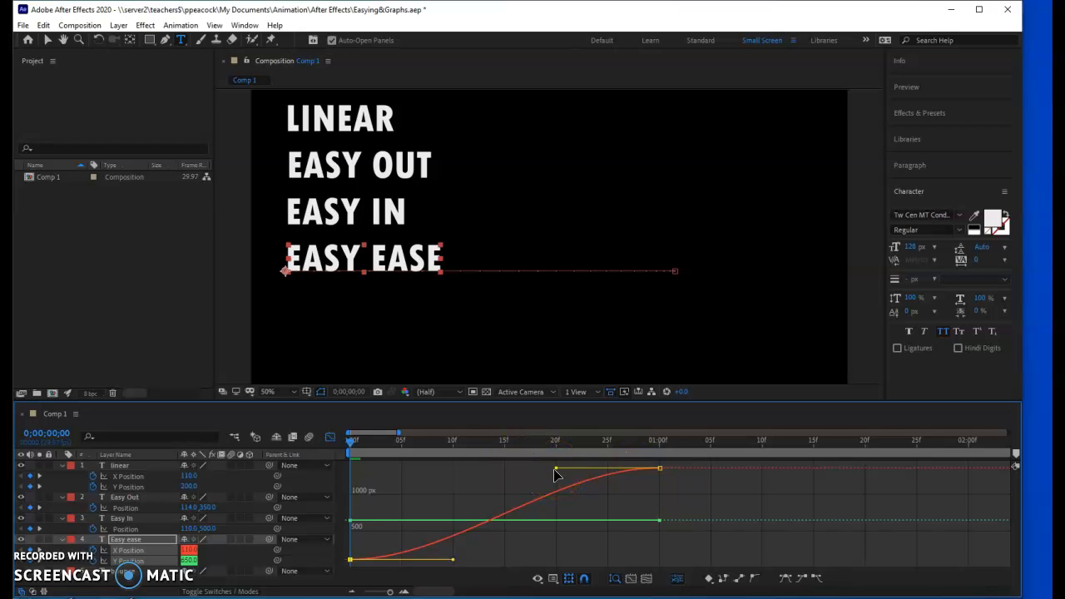
# Stretch the incoming handle of the Easy ease layer's last X Position keyframe back to about frame 4 and preview the motion
pyautogui.moveTo(558, 473); pyautogui.dragTo(382, 466)
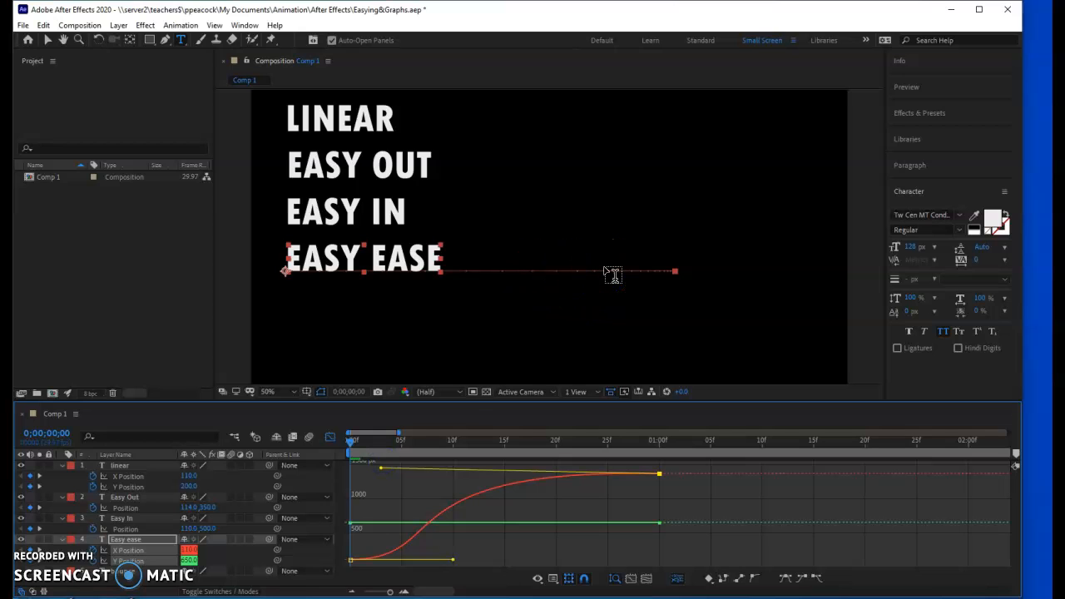
pyautogui.moveTo(379, 468)
pyautogui.mouseDown()
pyautogui.moveTo(517, 478)
pyautogui.moveTo(397, 478)
pyautogui.mouseUp()
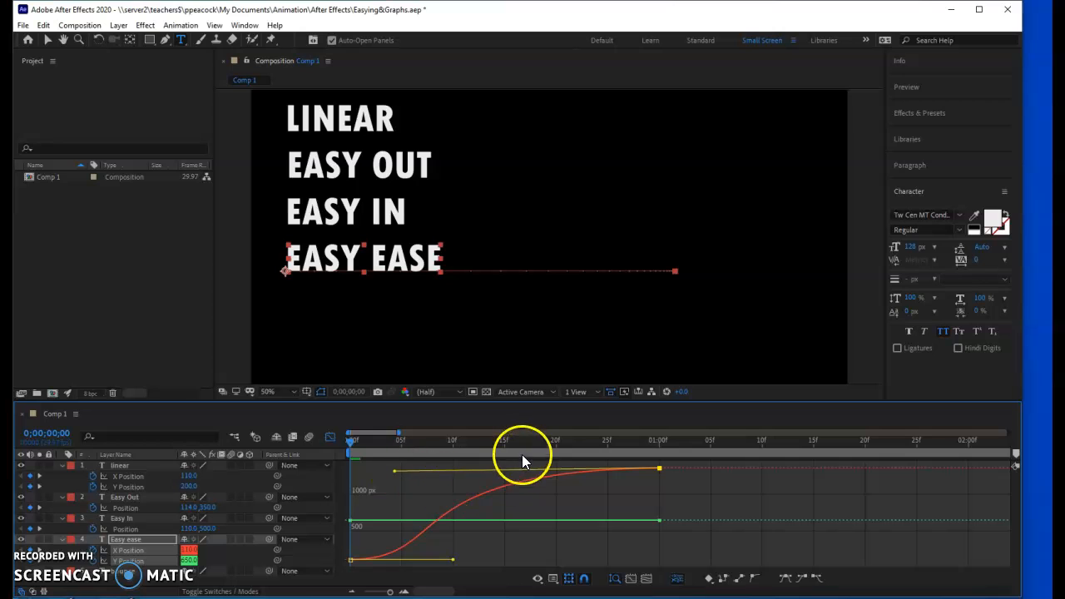
pyautogui.press('space')
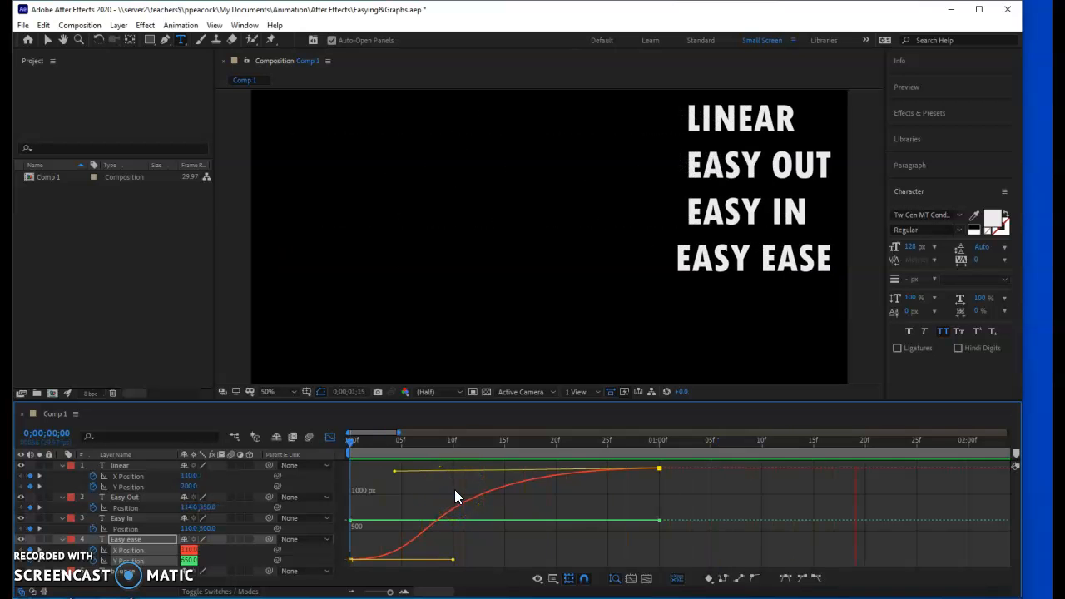
# Pull the last X Position keyframe's incoming handle down until it is nearly vertical below the keyframe and preview the accelerating motion
pyautogui.moveTo(388, 466); pyautogui.dragTo(647, 554)
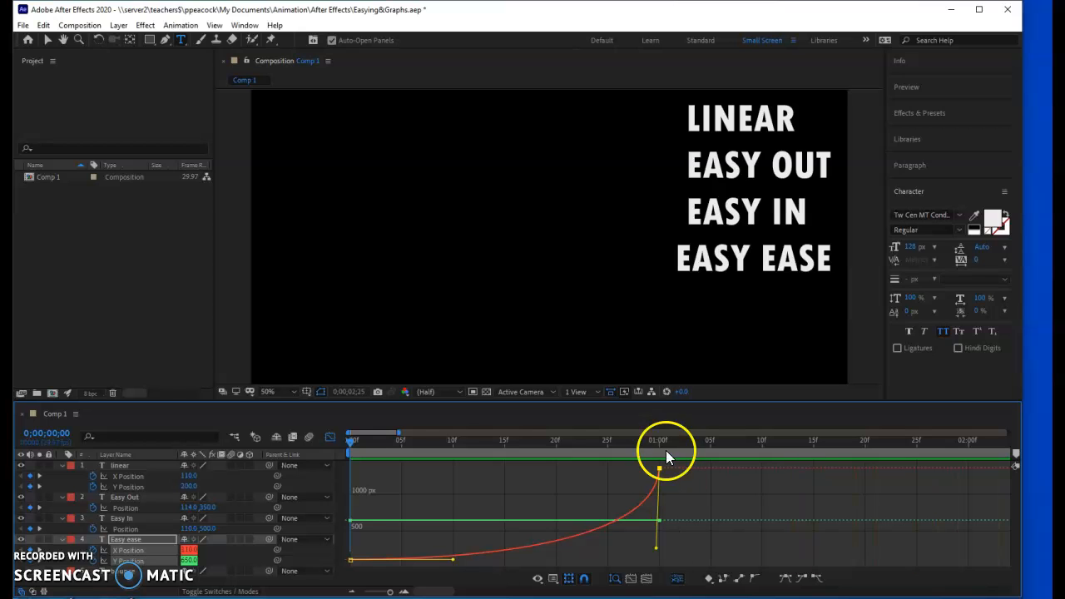
pyautogui.press('space')
pyautogui.press('space')
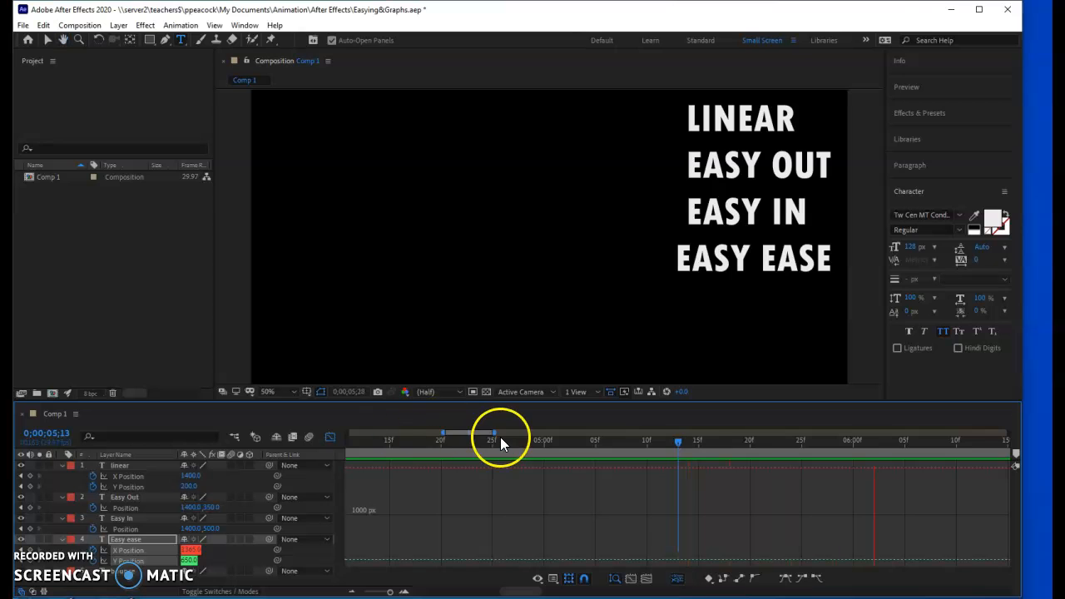
pyautogui.press('space')
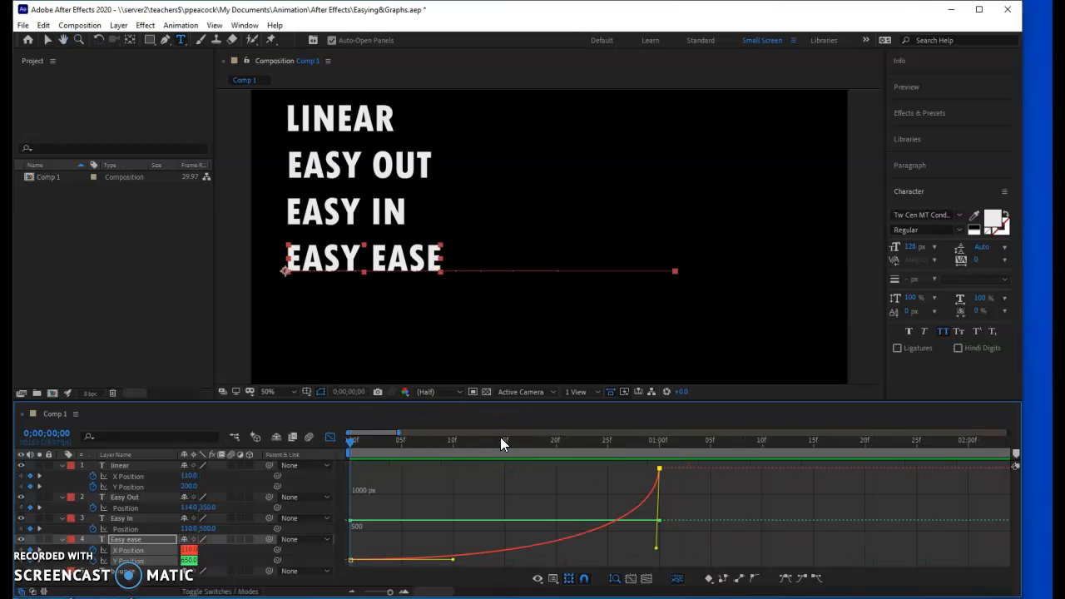
pyautogui.press('space')
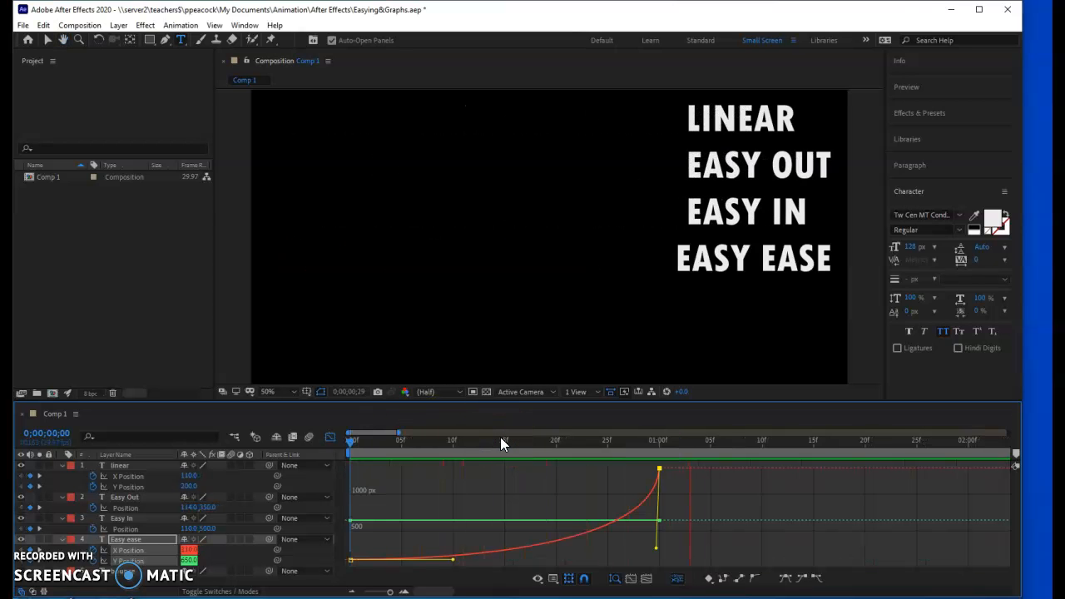
pyautogui.click(233, 494)
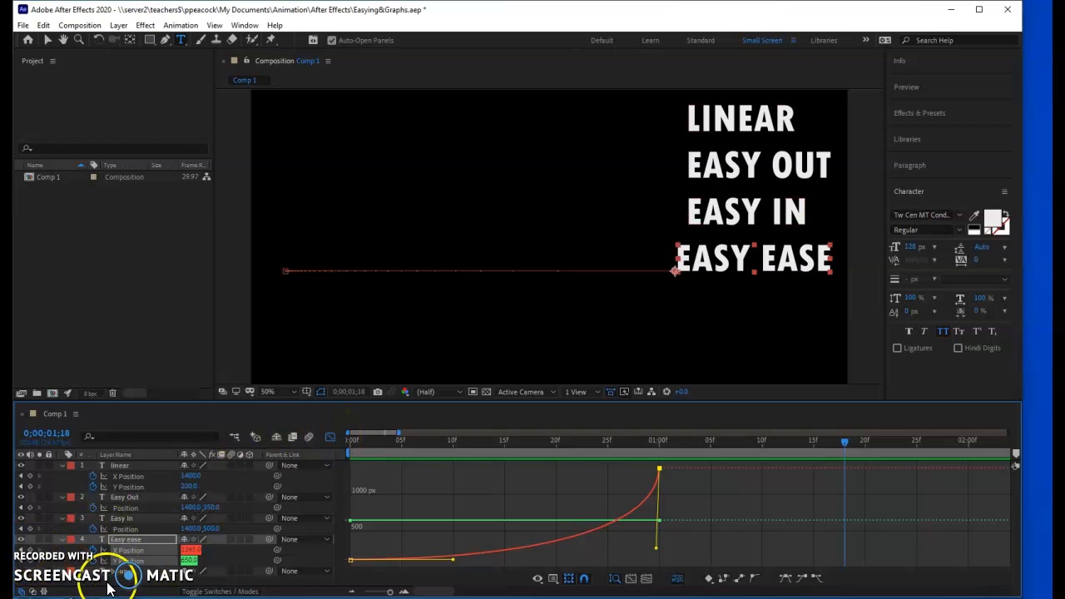
# Hide the linear, Easy Out, Easy In and Easy ease layers in the composition
pyautogui.click(21, 540)
pyautogui.click(20, 482)
pyautogui.click(21, 466)
pyautogui.click(21, 496)
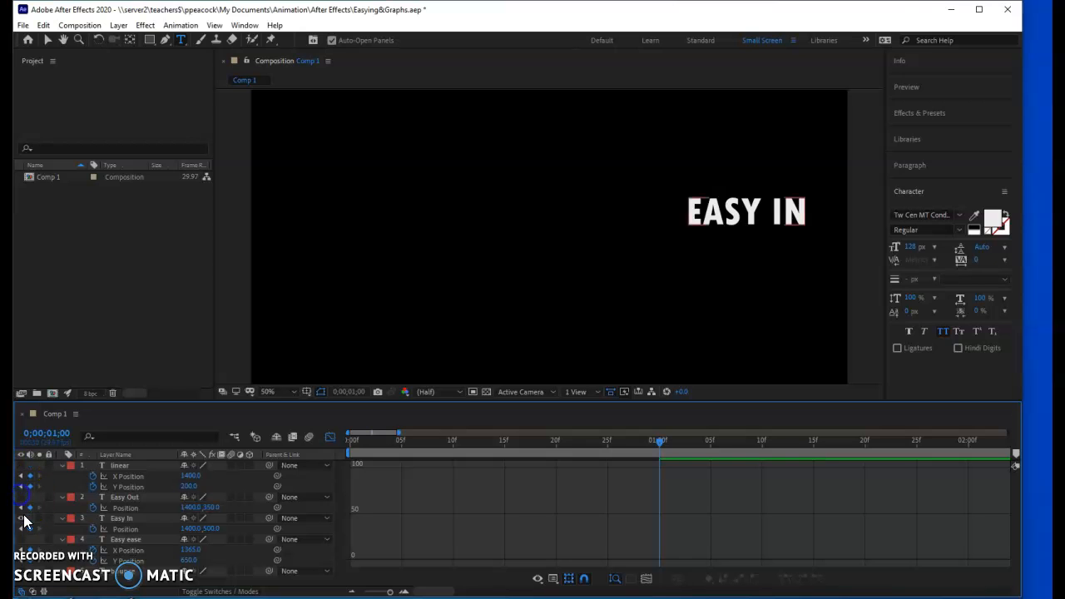
pyautogui.click(20, 519)
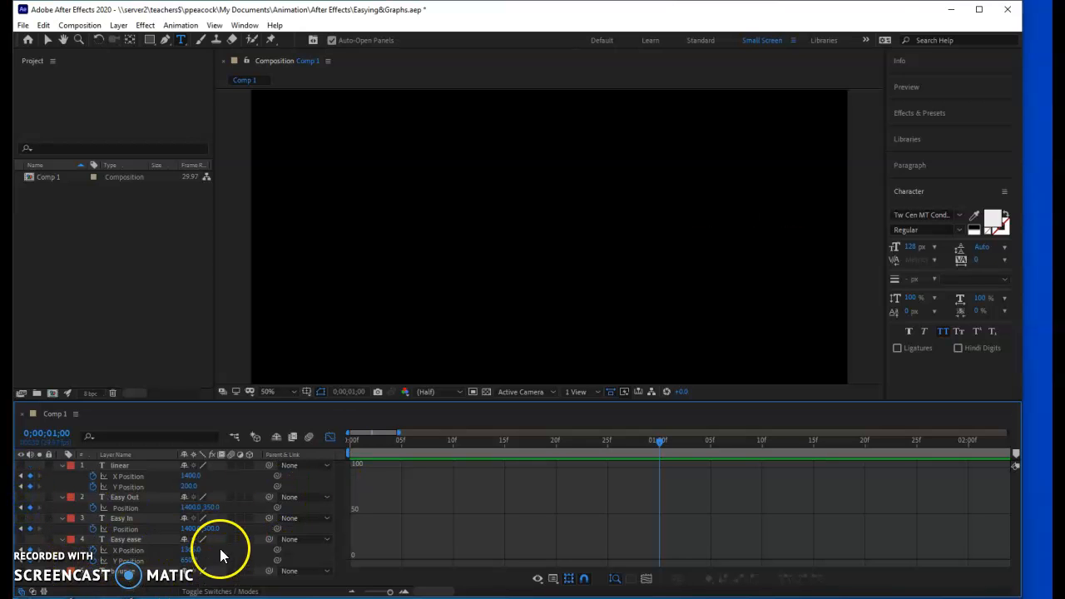
# Leave the Graph Editor and make the bounce layer visible, with the current time at 0;00;00;00
pyautogui.click(330, 437)
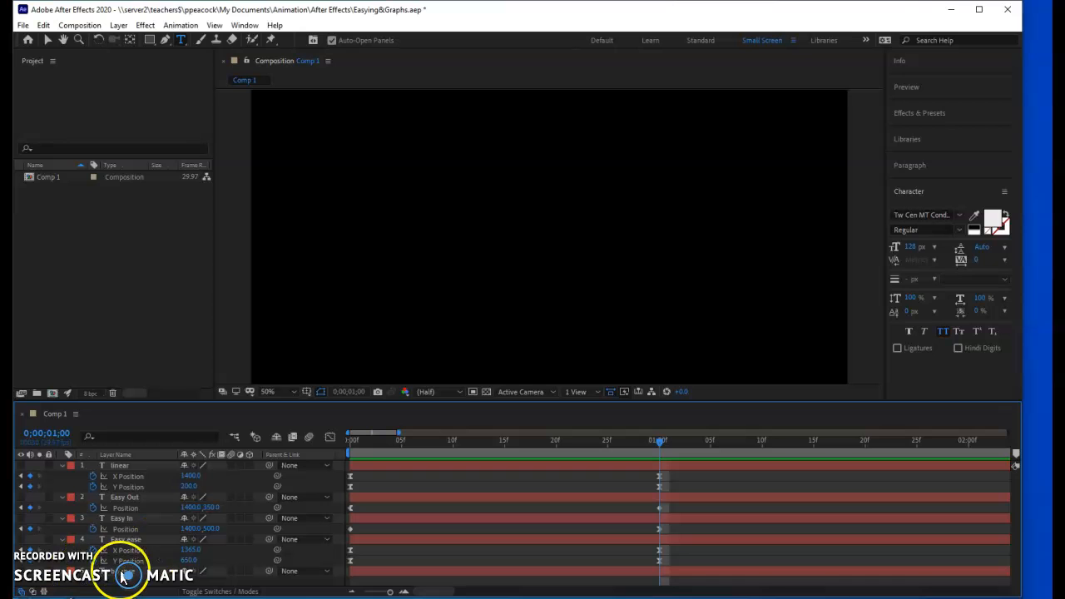
pyautogui.click(22, 572)
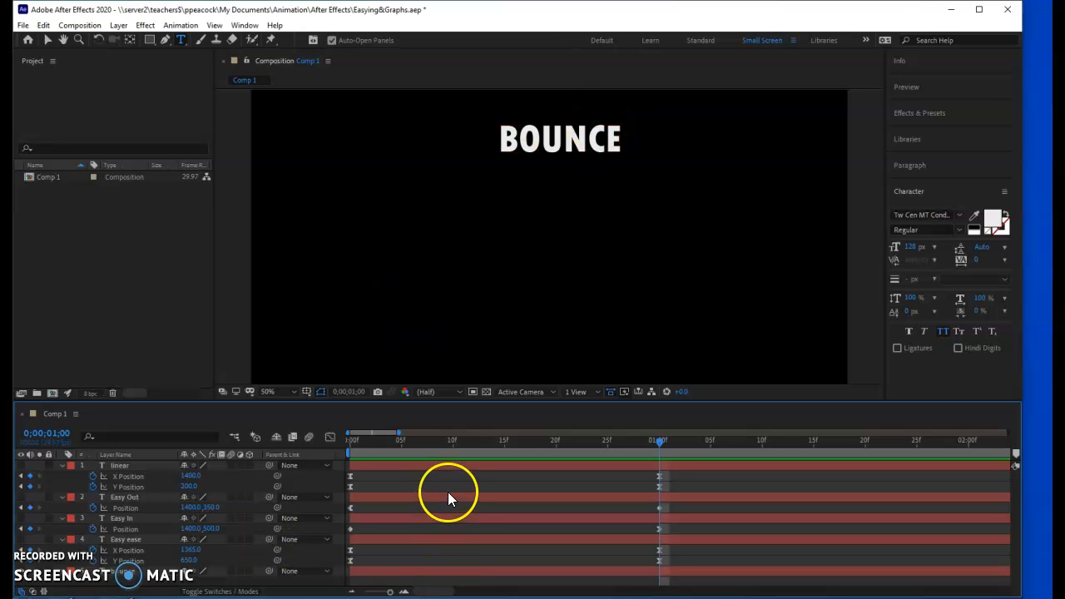
pyautogui.moveTo(659, 447); pyautogui.dragTo(332, 463)
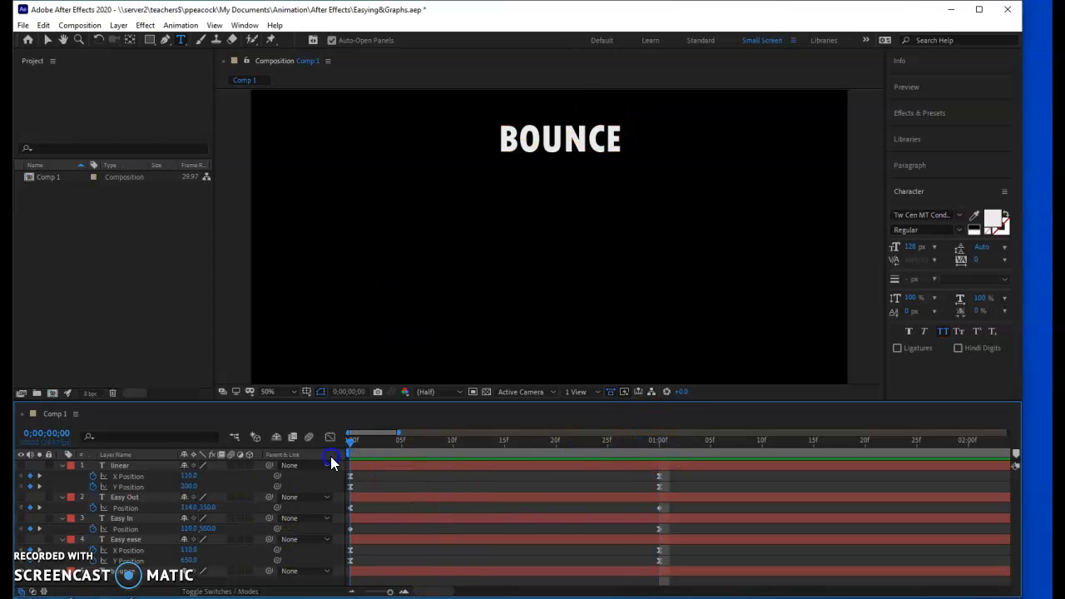
# Collapse the properties of the linear, Easy Out, Easy In and Easy ease layers in the timeline
pyautogui.click(61, 465)
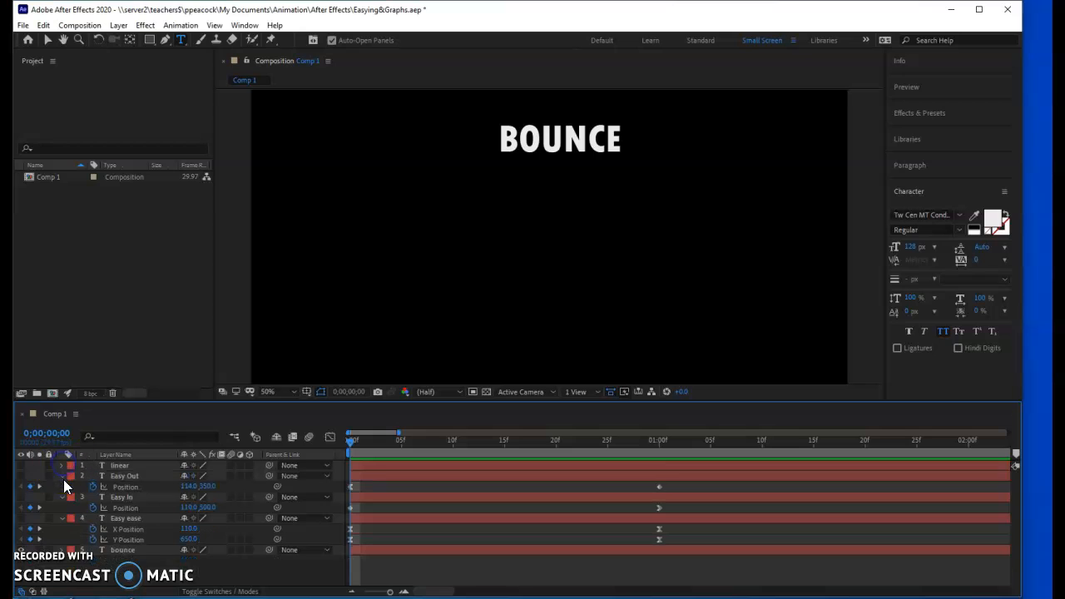
pyautogui.click(61, 476)
pyautogui.click(62, 487)
pyautogui.click(62, 497)
# Reveal the bounce layer's Position property and set its first keyframe at 0;00;00;00
pyautogui.click(112, 510)
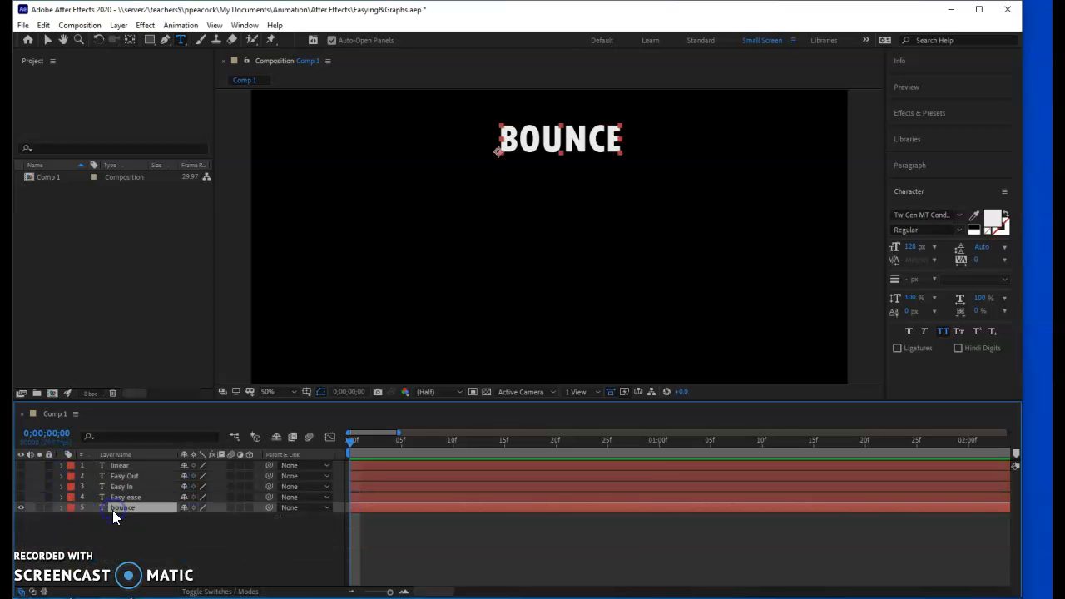
pyautogui.press('p')
pyautogui.click(91, 518)
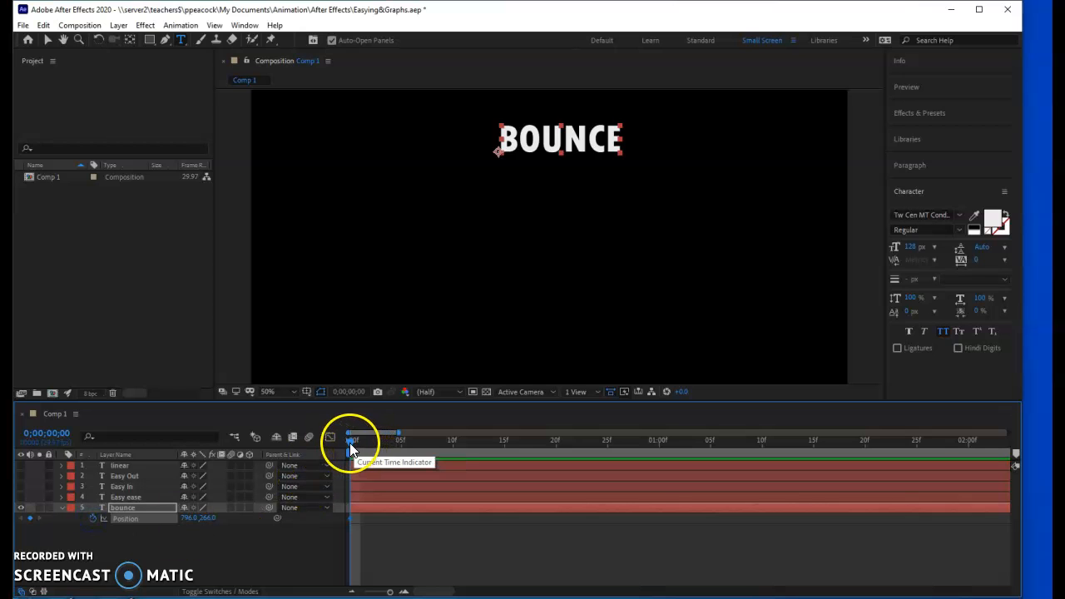
# Set the bounce layer's vertical position to 892 at 0;00;00;25 and return to the start of the composition
pyautogui.moveTo(350, 448); pyautogui.dragTo(530, 450)
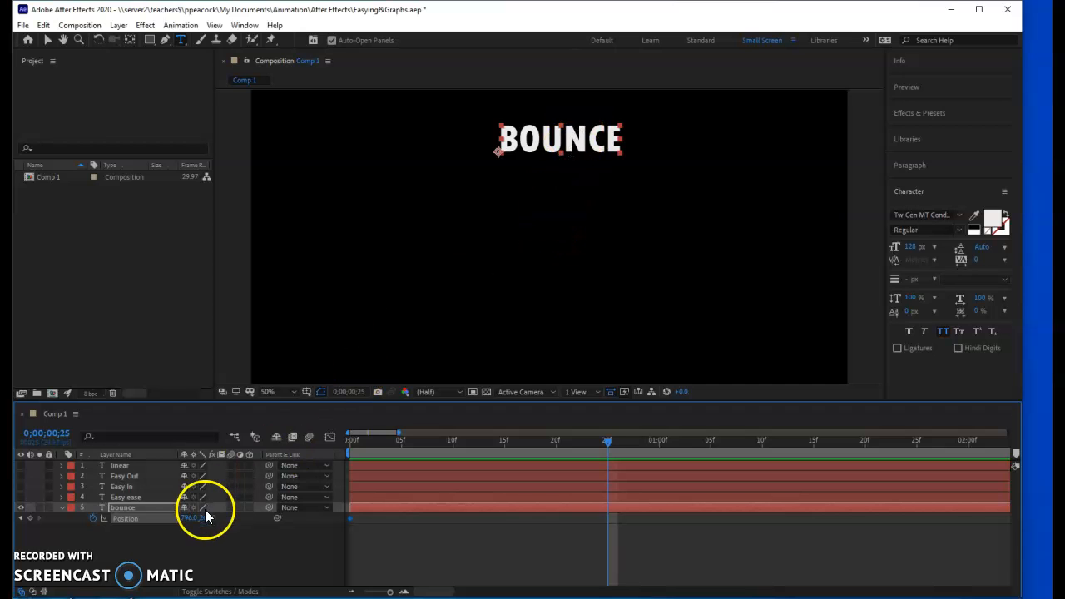
pyautogui.moveTo(208, 519); pyautogui.dragTo(585, 531)
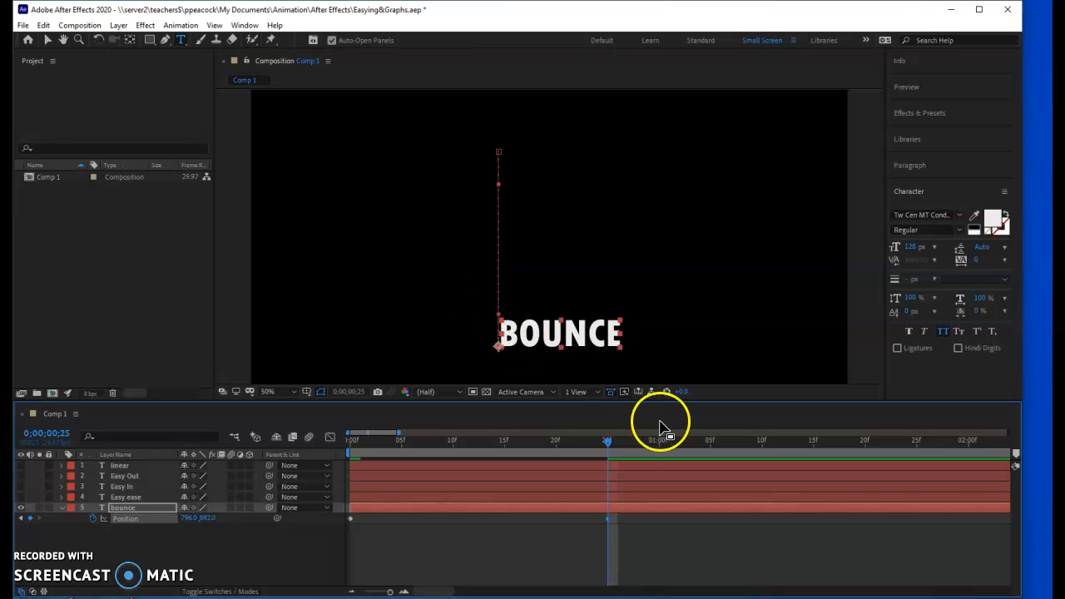
pyautogui.moveTo(608, 439); pyautogui.dragTo(326, 480)
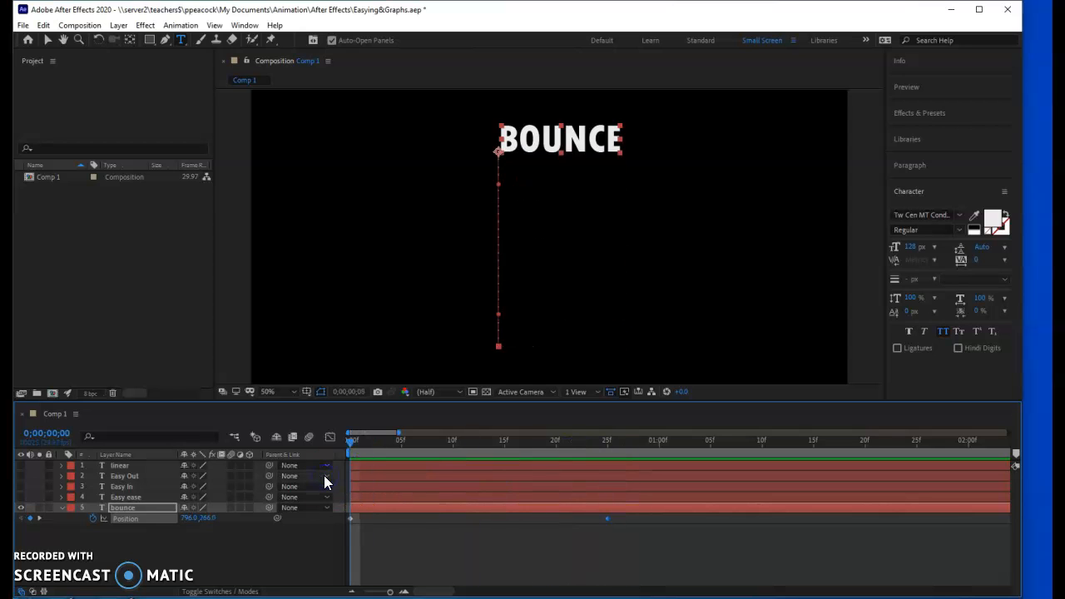
# Show the bounce layer's Position in the Graph Editor and separate its dimensions into X and Y Position
pyautogui.click(329, 438)
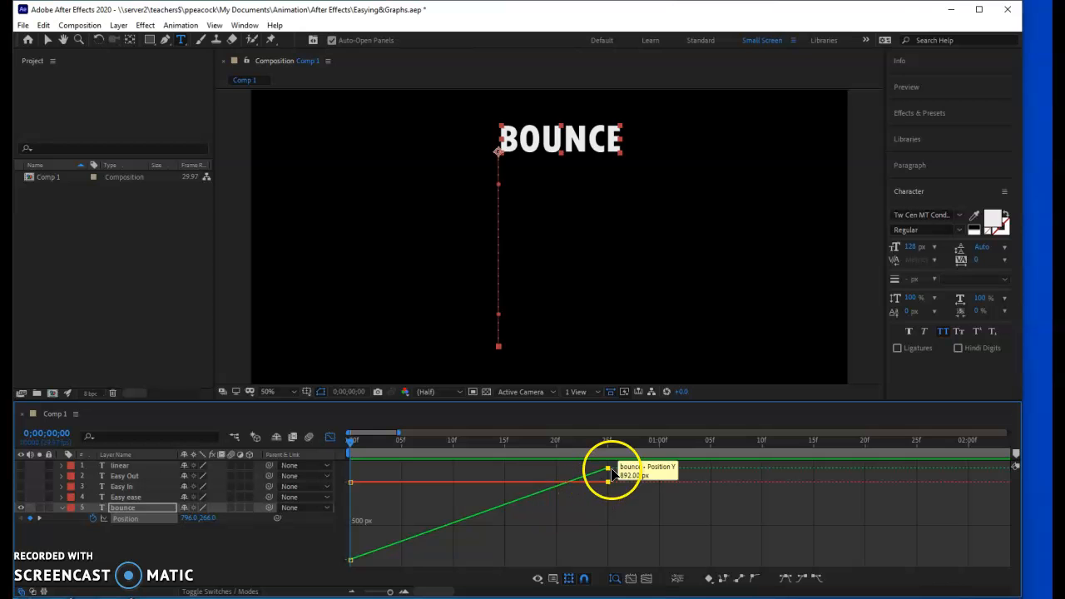
pyautogui.rightClick(152, 517)
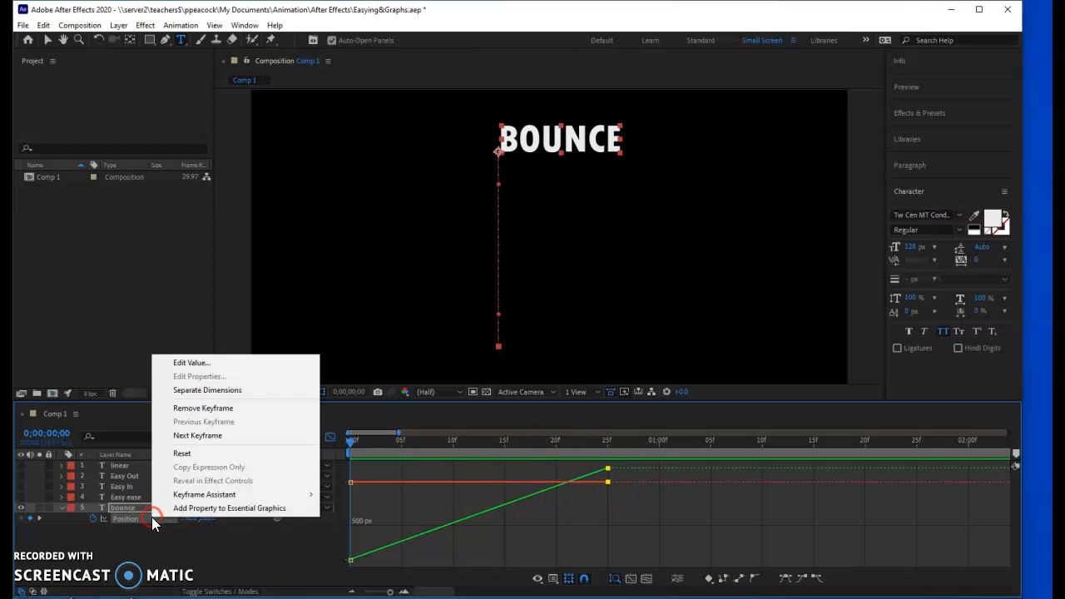
pyautogui.click(201, 391)
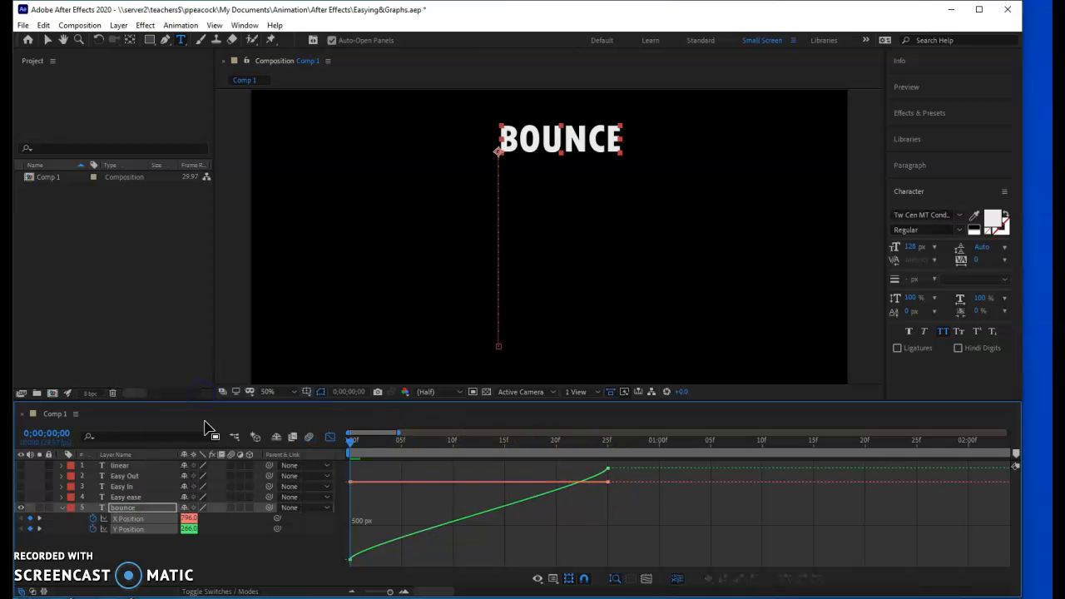
# Bend the Y Position curve by pulling the last keyframe's handle well down and the first keyframe's handle well up
pyautogui.click(608, 472)
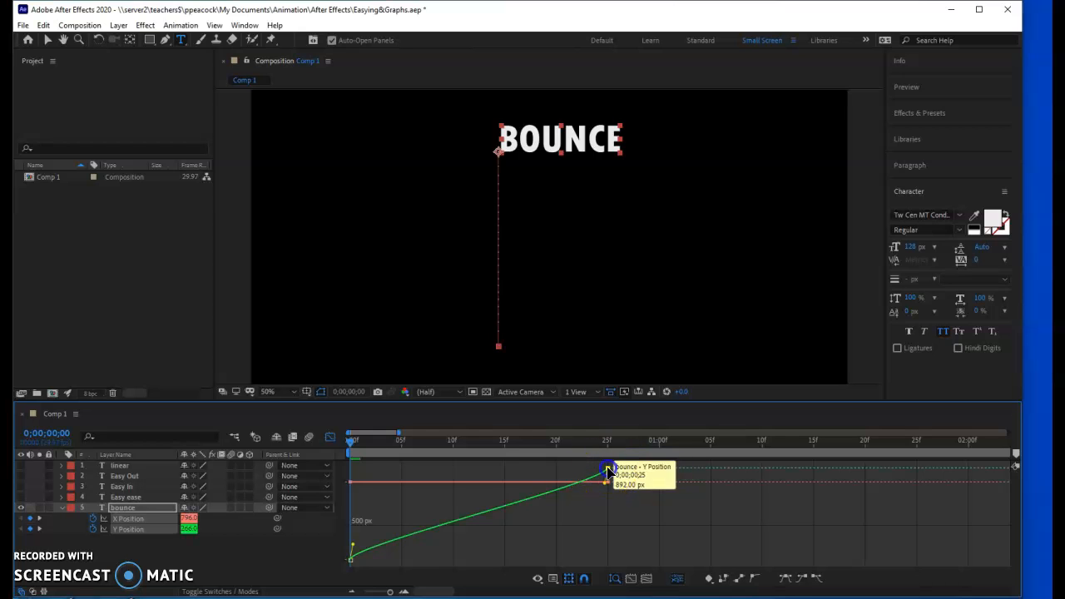
pyautogui.moveTo(603, 483); pyautogui.dragTo(599, 538)
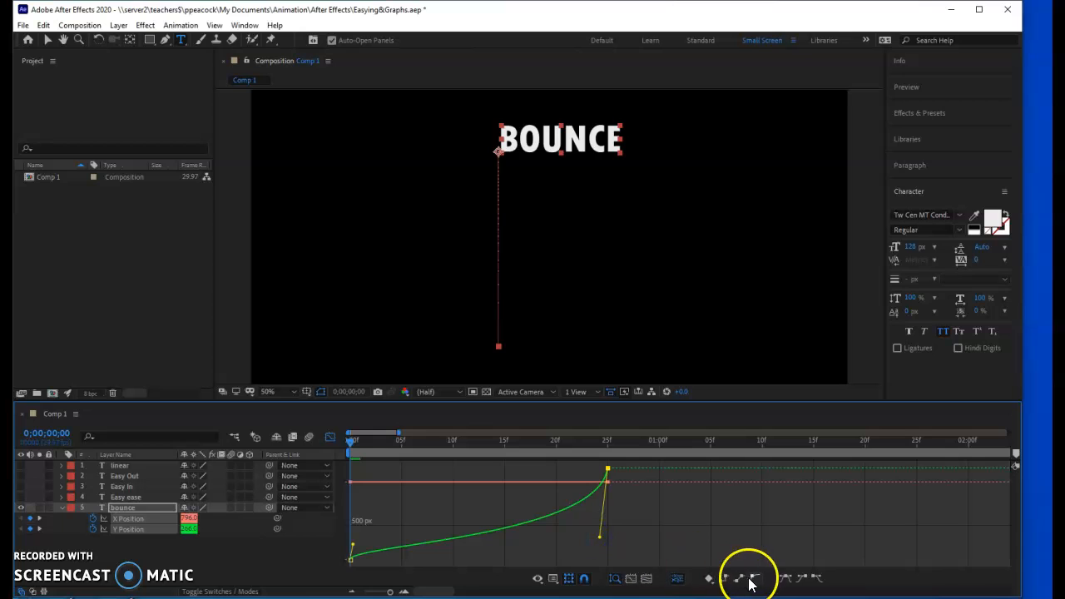
pyautogui.moveTo(354, 547); pyautogui.dragTo(357, 496)
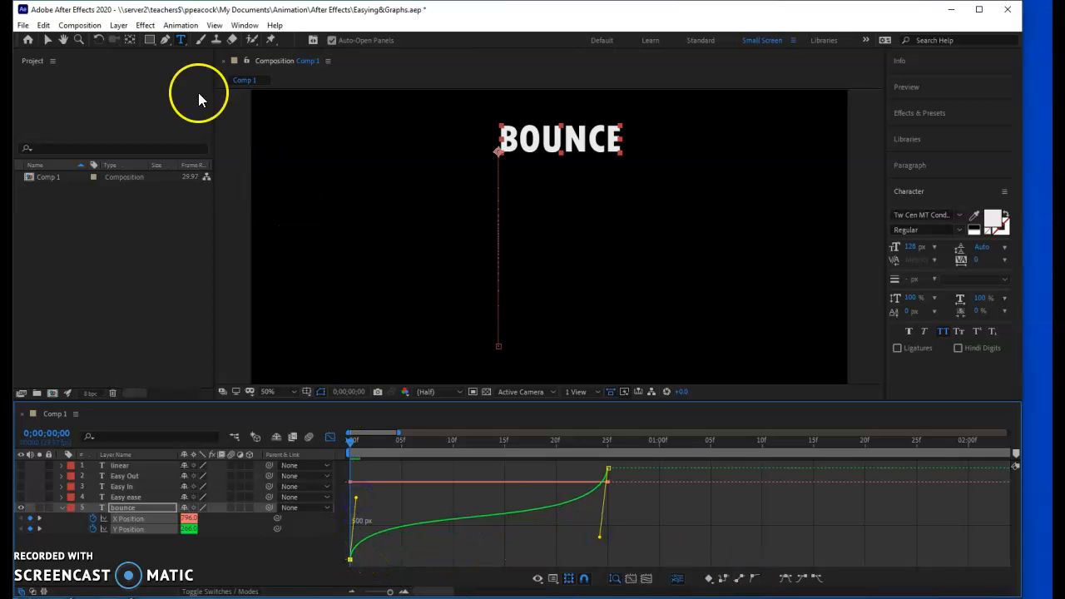
# Add three keyframes along the Y Position curve with the Pen tool, at about frames 5, 11 and 19
pyautogui.click(166, 39)
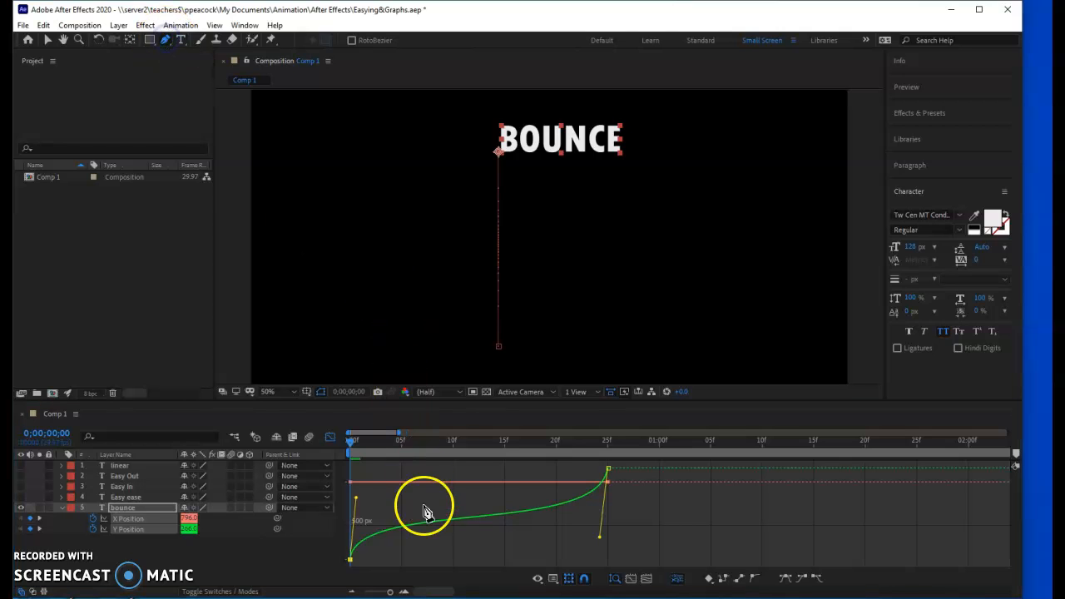
pyautogui.click(402, 527)
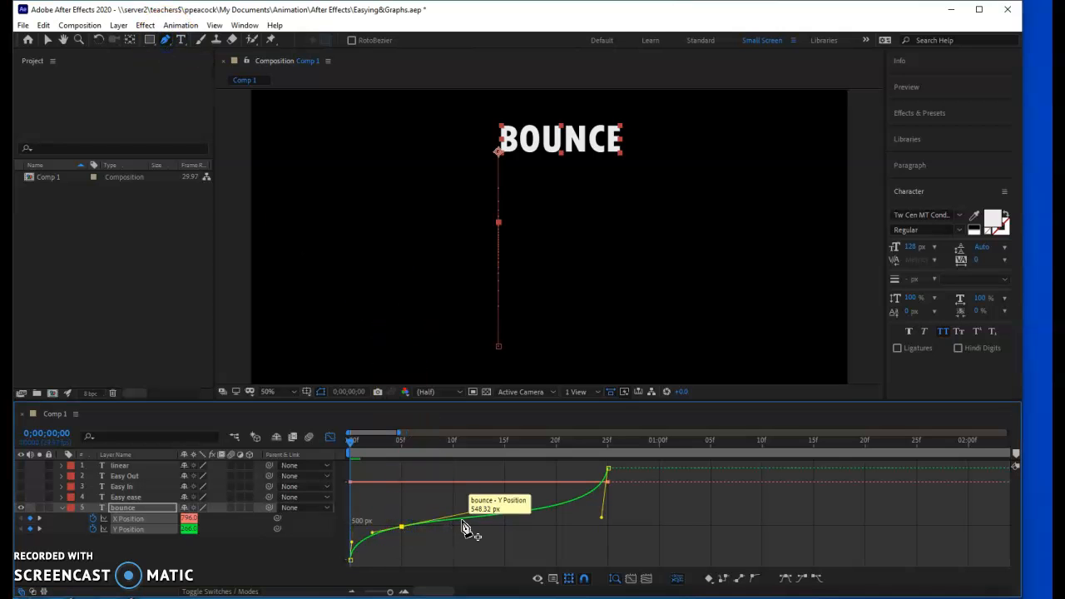
pyautogui.click(463, 518)
pyautogui.click(536, 519)
pyautogui.click(545, 508)
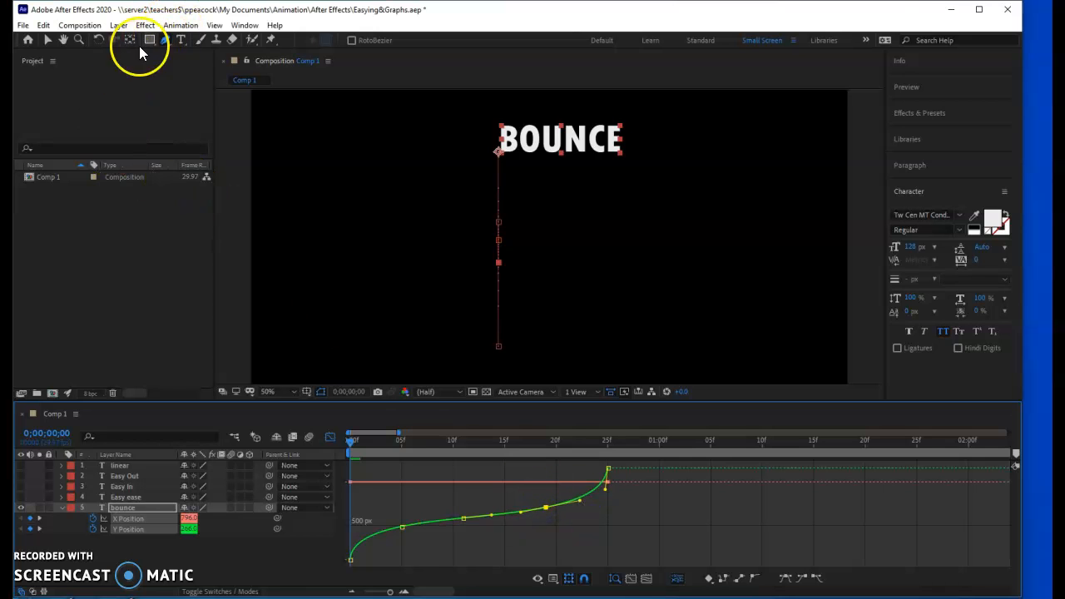
# Shape the Y Position curve into waves with a peak at frame 5, a dip at frame 10, a peak at frame 17 and a steep final handle
pyautogui.click(48, 39)
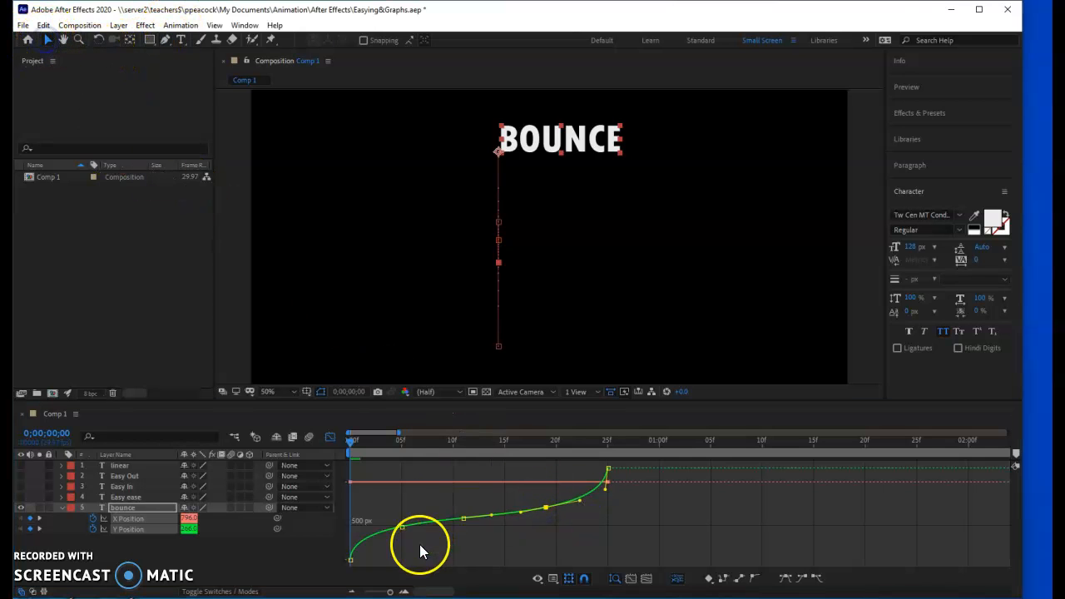
pyautogui.moveTo(403, 527); pyautogui.dragTo(405, 492)
pyautogui.moveTo(467, 520); pyautogui.dragTo(452, 553)
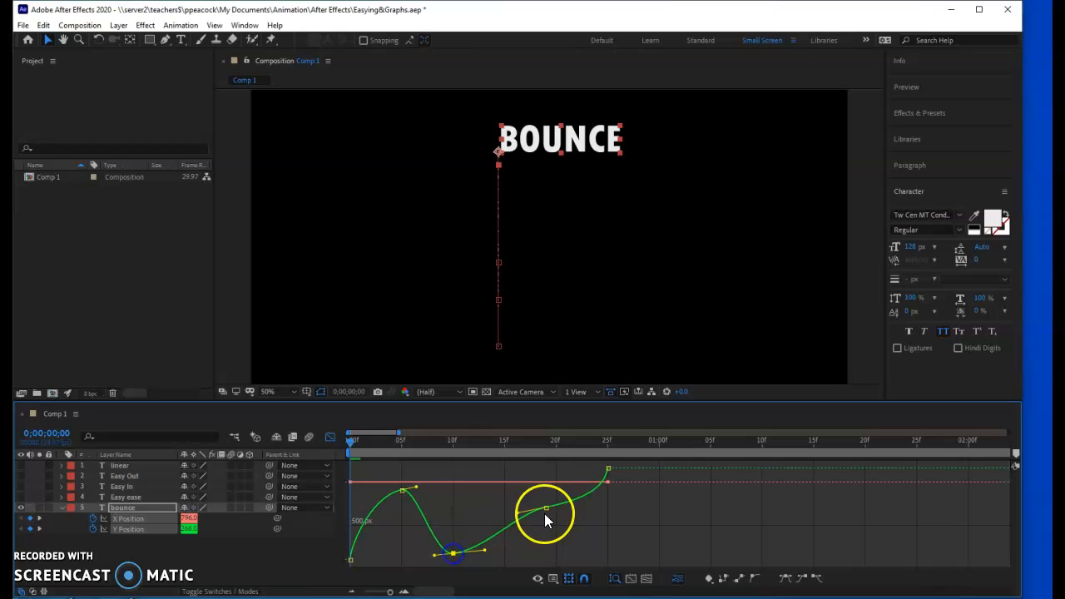
pyautogui.moveTo(549, 511); pyautogui.dragTo(529, 476)
pyautogui.moveTo(604, 497)
pyautogui.mouseDown()
pyautogui.moveTo(592, 540)
pyautogui.moveTo(596, 589)
pyautogui.moveTo(616, 510)
pyautogui.mouseUp()
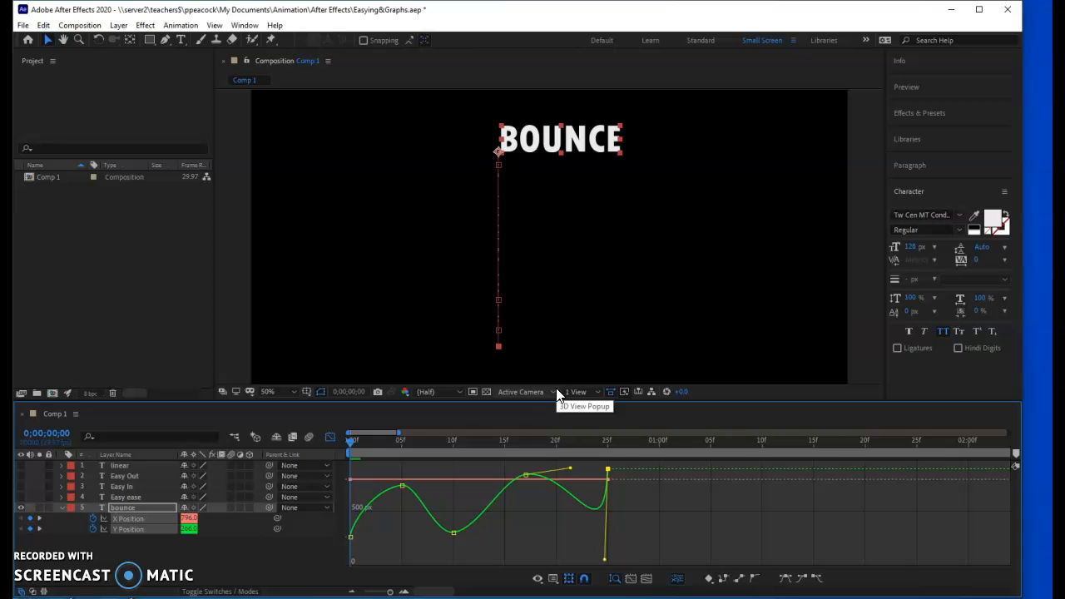
# Preview the bounce animation, return to the start, and check its keyframes in the layer view before reopening the Graph Editor
pyautogui.press('space')
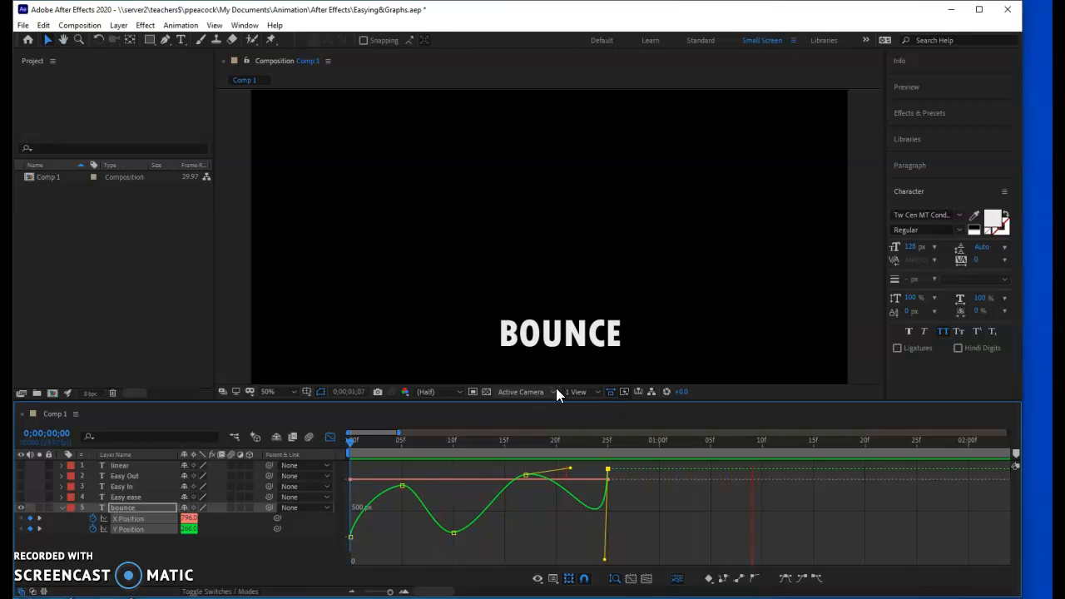
pyautogui.press('space')
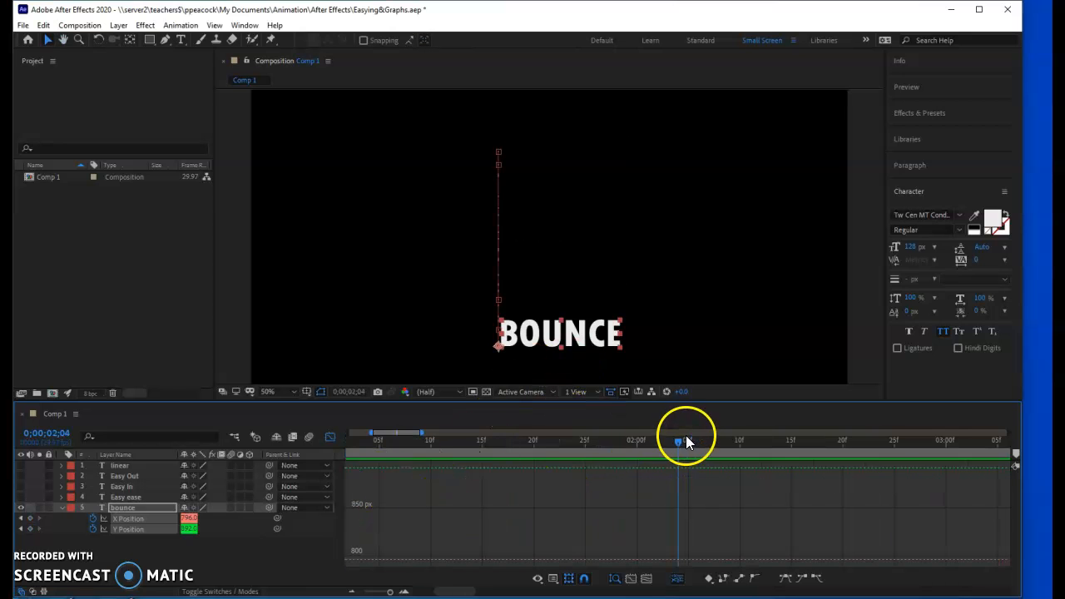
pyautogui.moveTo(673, 441); pyautogui.dragTo(594, 442)
pyautogui.press('Home')
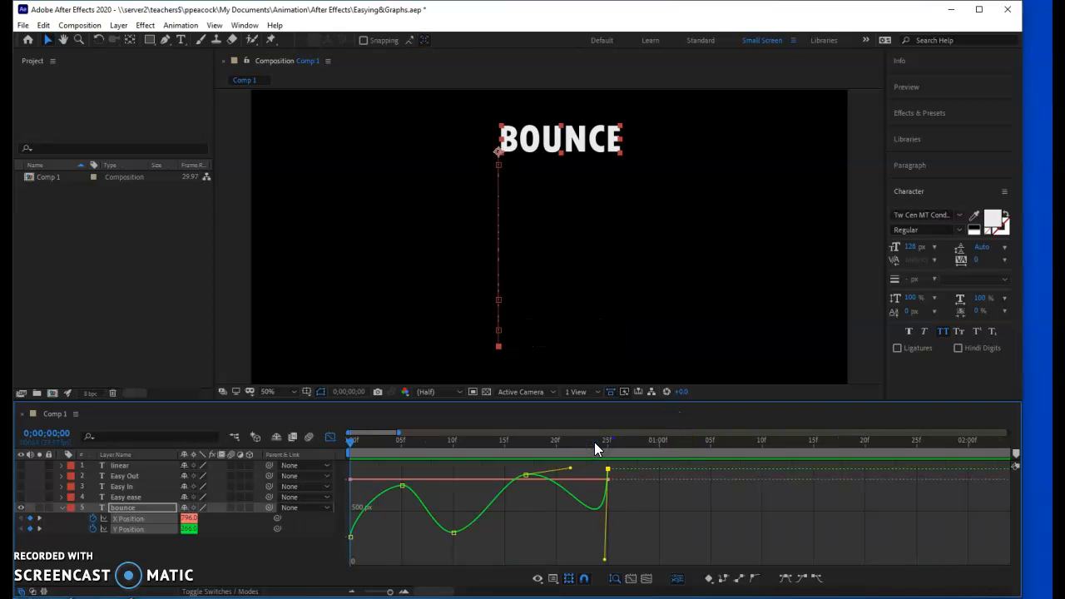
pyautogui.click(329, 438)
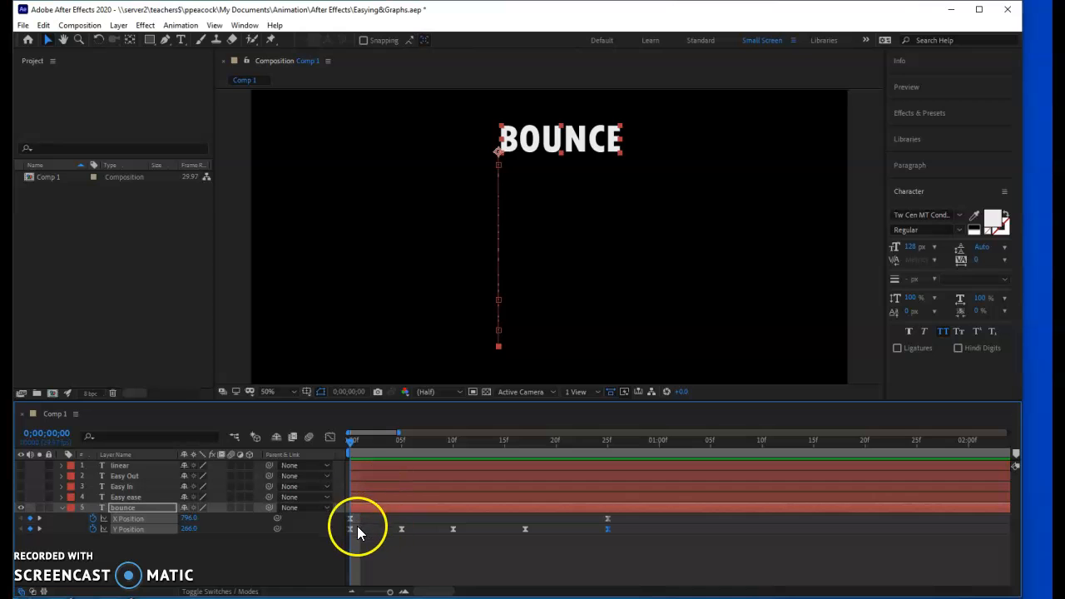
pyautogui.click(330, 438)
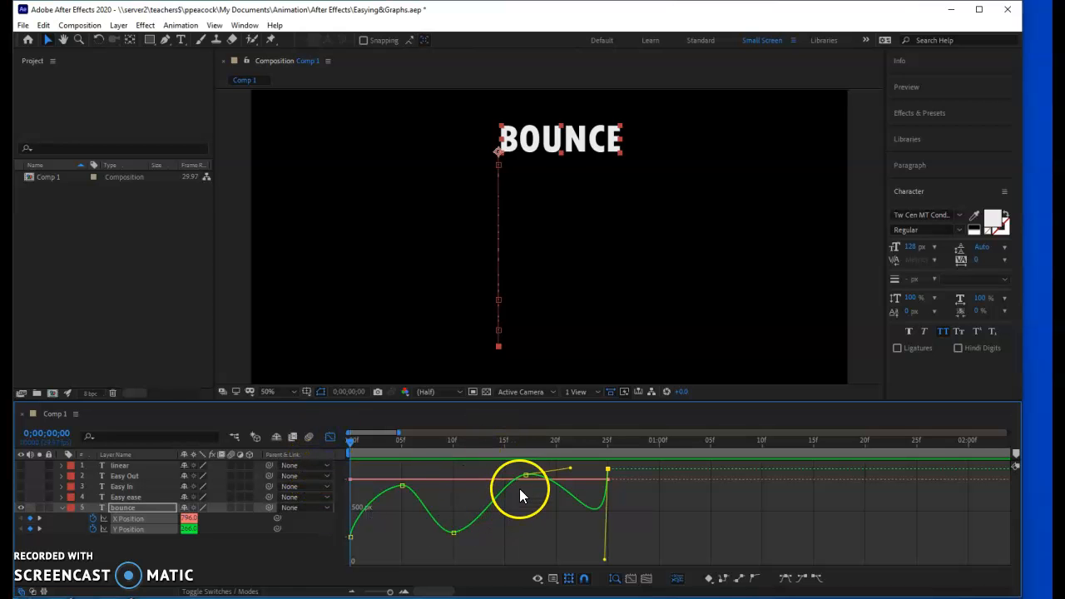
# Try a flatter first Y Position peak at frame 4 and a second peak at about frame 13
pyautogui.moveTo(527, 473); pyautogui.dragTo(524, 496)
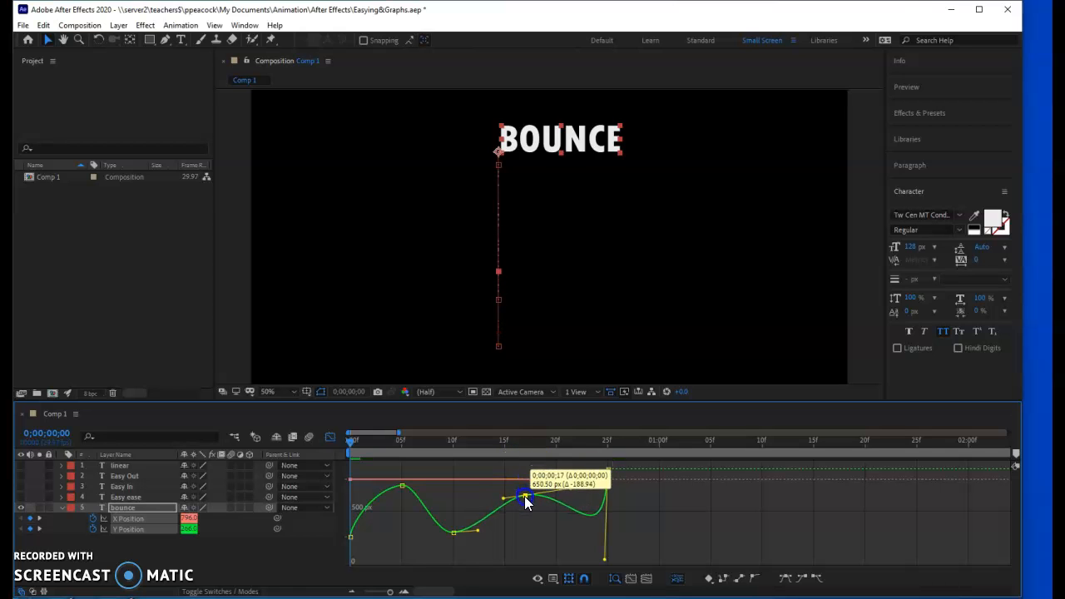
pyautogui.moveTo(402, 486); pyautogui.dragTo(397, 523)
pyautogui.moveTo(525, 505); pyautogui.dragTo(490, 492)
pyautogui.click(543, 525)
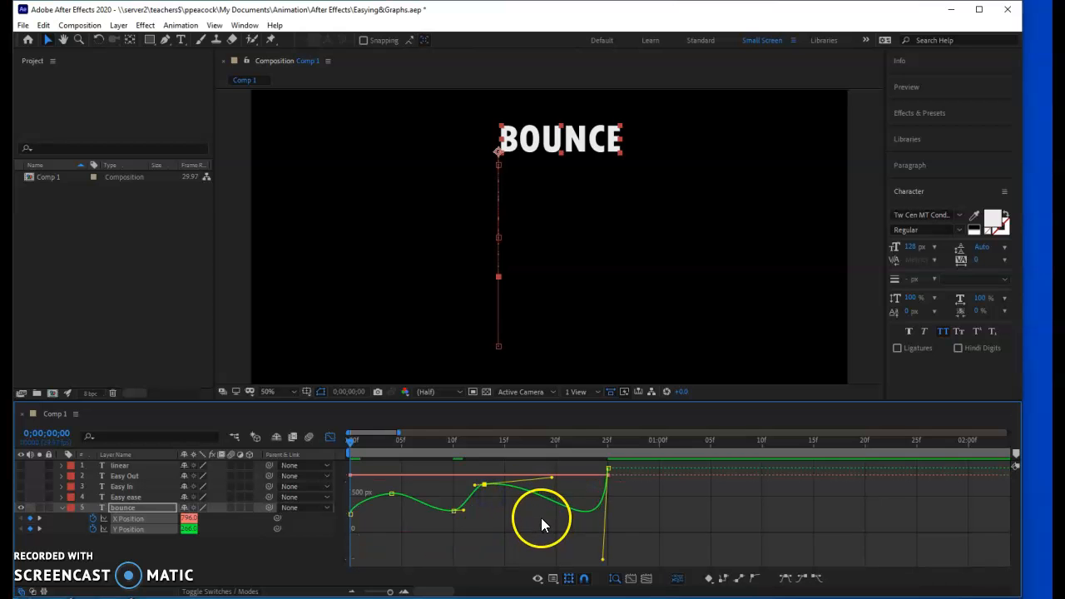
# Play back the adjusted bounce motion and stop the preview
pyautogui.press('space')
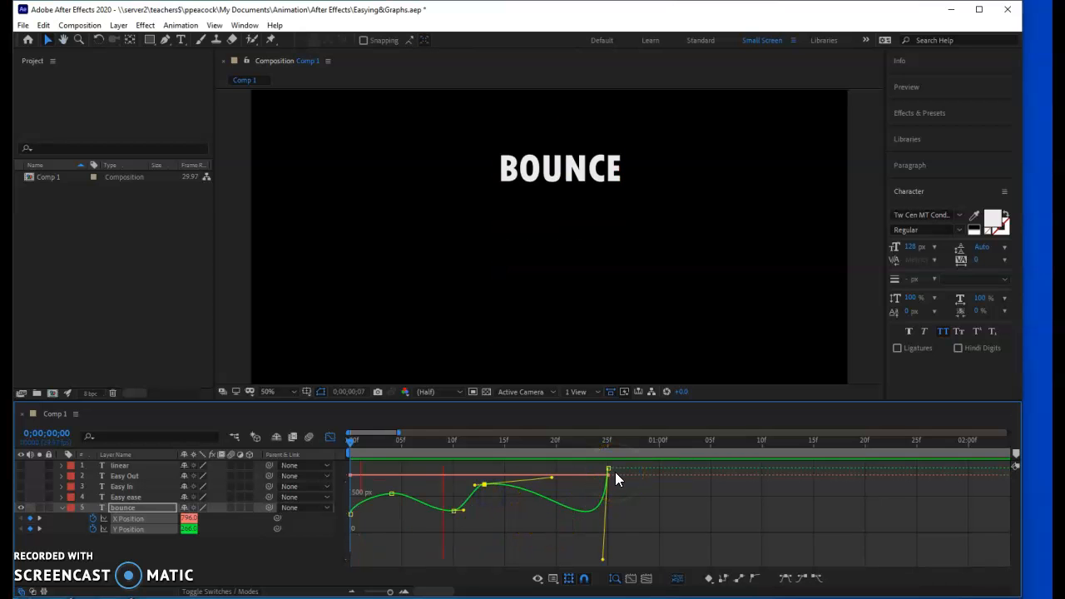
pyautogui.click(518, 487)
pyautogui.click(390, 502)
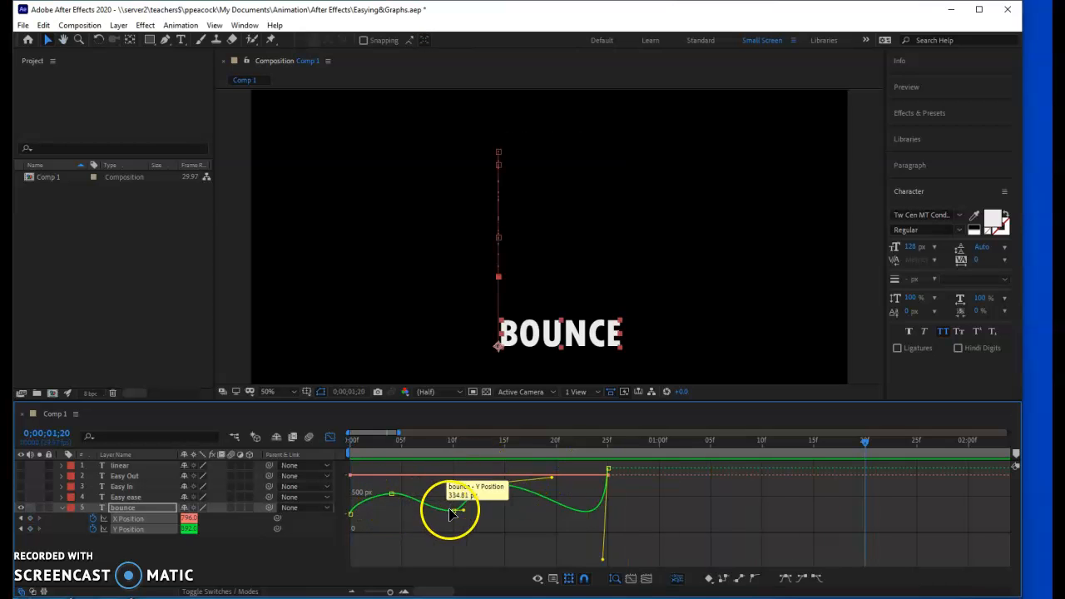
# Rework the Y Position keyframes into a low peak at frame 5, a dip at frame 9 and a higher peak at frame 16
pyautogui.moveTo(392, 496); pyautogui.dragTo(387, 537)
pyautogui.moveTo(452, 555); pyautogui.dragTo(380, 526)
pyautogui.keyDown('ctrl'); pyautogui.click(483, 504); pyautogui.keyUp('ctrl')
pyautogui.moveTo(483, 504); pyautogui.dragTo(515, 478)
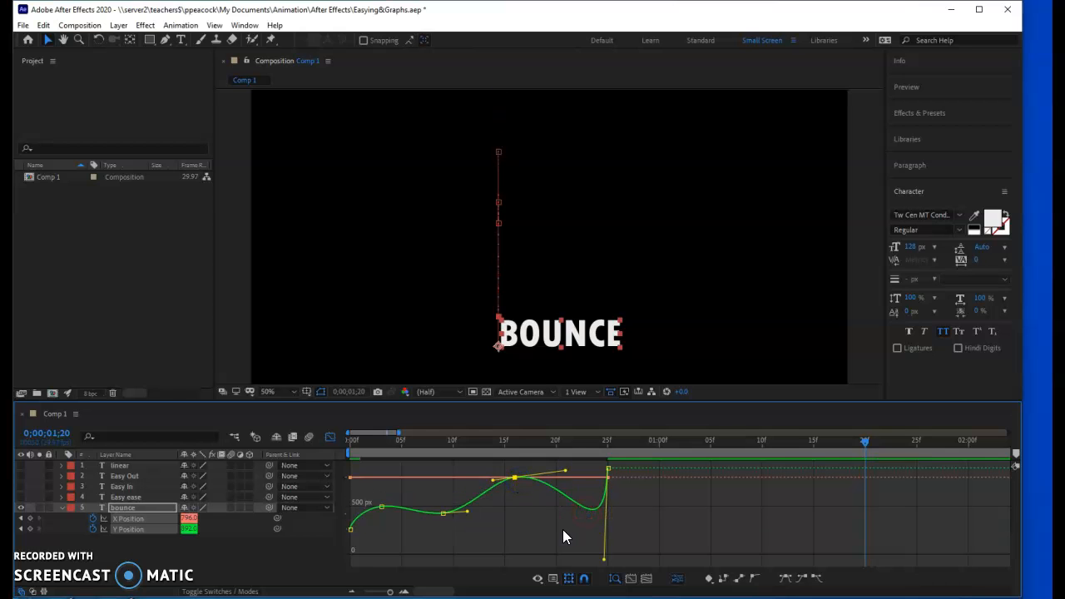
pyautogui.moveTo(444, 514); pyautogui.dragTo(441, 545)
pyautogui.moveTo(382, 525); pyautogui.dragTo(402, 514)
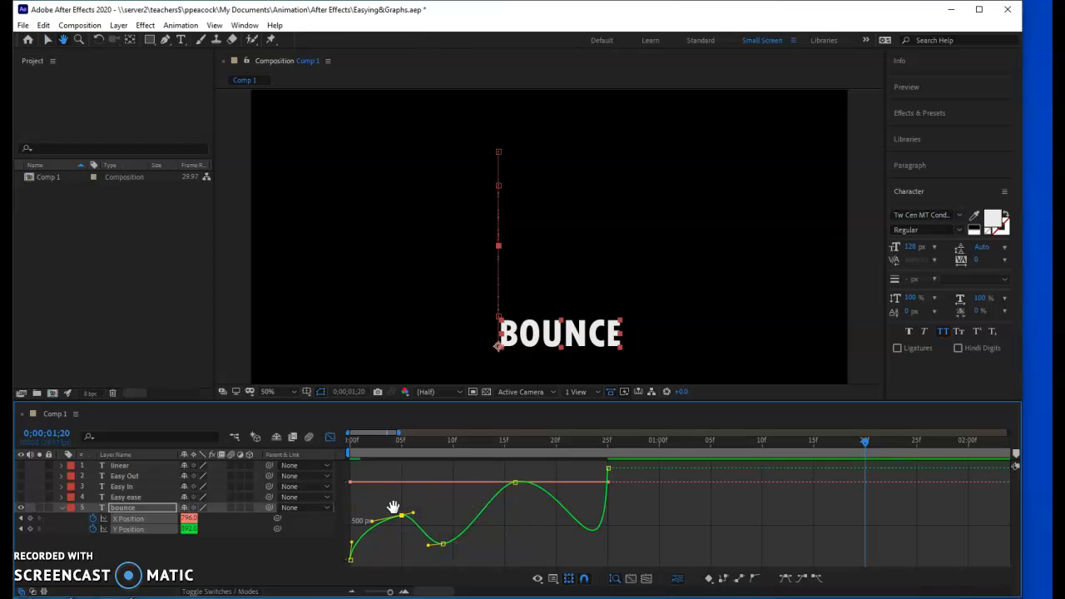
# Preview the reshaped bounce from the start of the composition
pyautogui.press('space')
pyautogui.press('space')
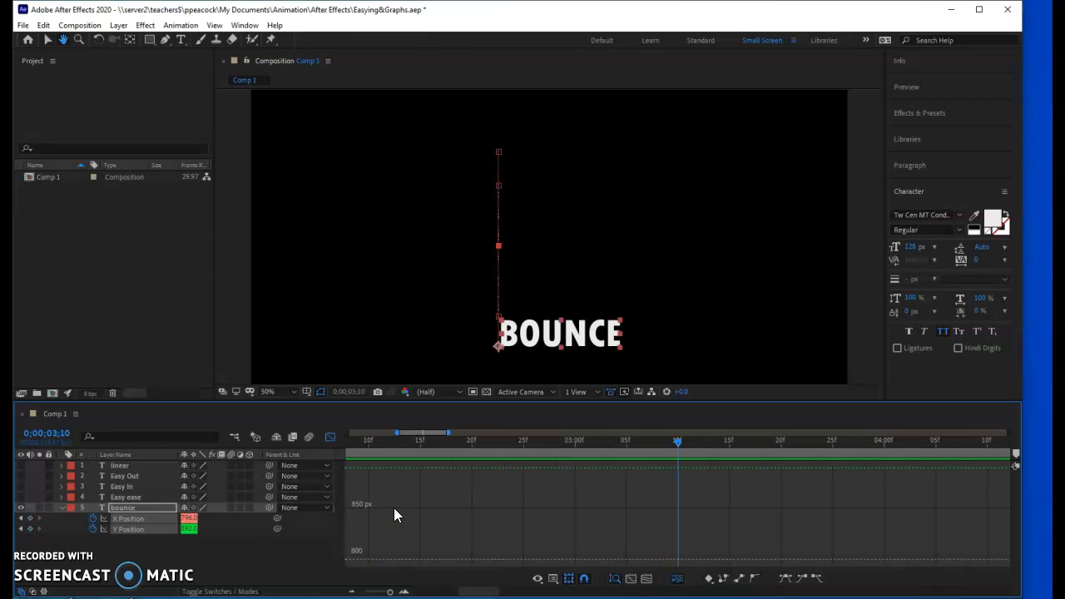
pyautogui.press('space')
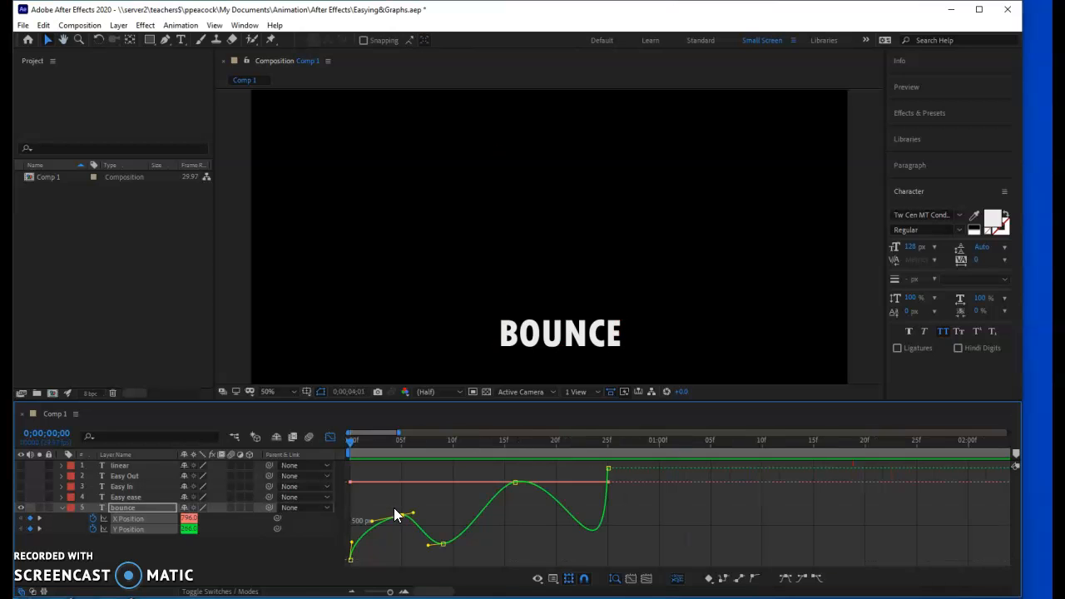
pyautogui.press('space')
pyautogui.press('space')
# With the current time at 0;00;00;05, raise the first Y Position peak to 796 and make the frame 9 dip slightly shallower
pyautogui.moveTo(352, 442); pyautogui.dragTo(403, 483)
pyautogui.keyDown('ctrl'); pyautogui.click(402, 513); pyautogui.keyUp('ctrl')
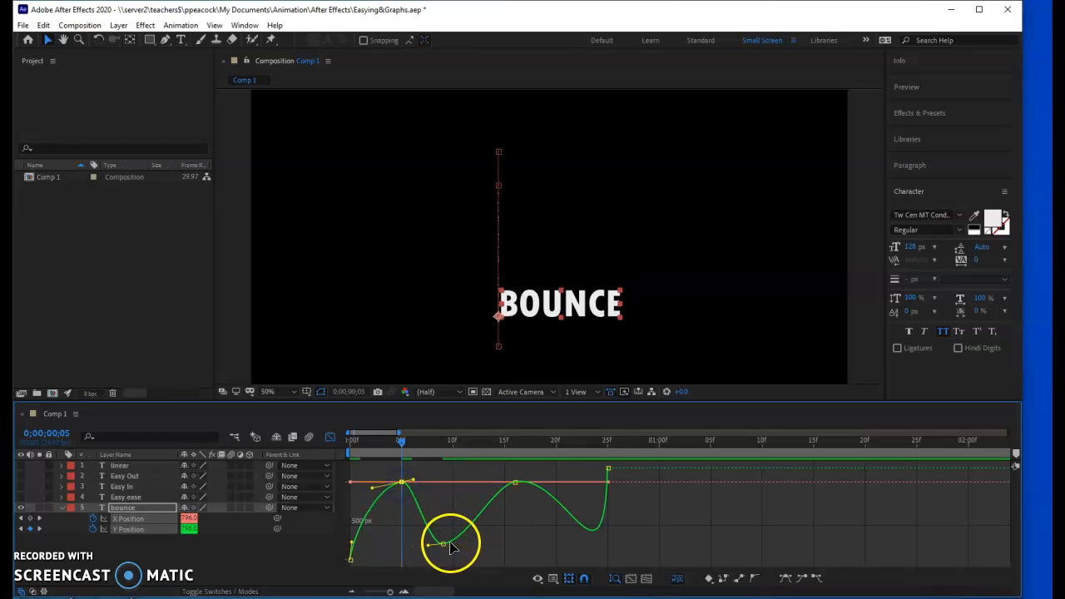
pyautogui.moveTo(434, 547); pyautogui.dragTo(442, 532)
pyautogui.click(516, 484)
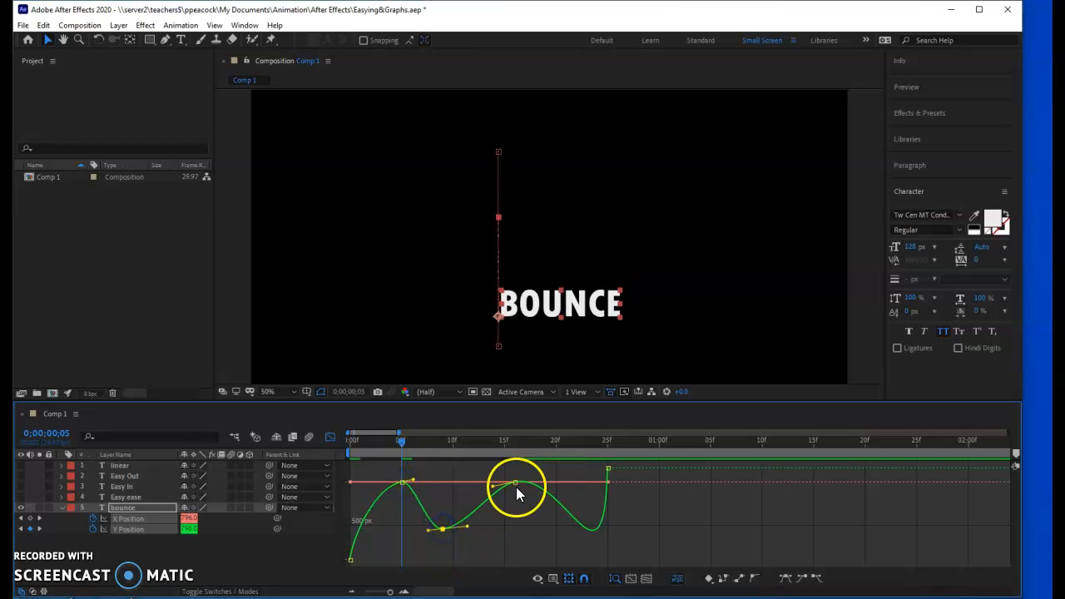
# Move the second Y Position peak to frame 15 and slant the last keyframe's handle back towards about frame 21
pyautogui.moveTo(515, 487)
pyautogui.mouseDown()
pyautogui.moveTo(512, 460)
pyautogui.moveTo(506, 499)
pyautogui.moveTo(505, 475)
pyautogui.mouseUp()
pyautogui.click(411, 491)
pyautogui.moveTo(603, 559); pyautogui.dragTo(573, 523)
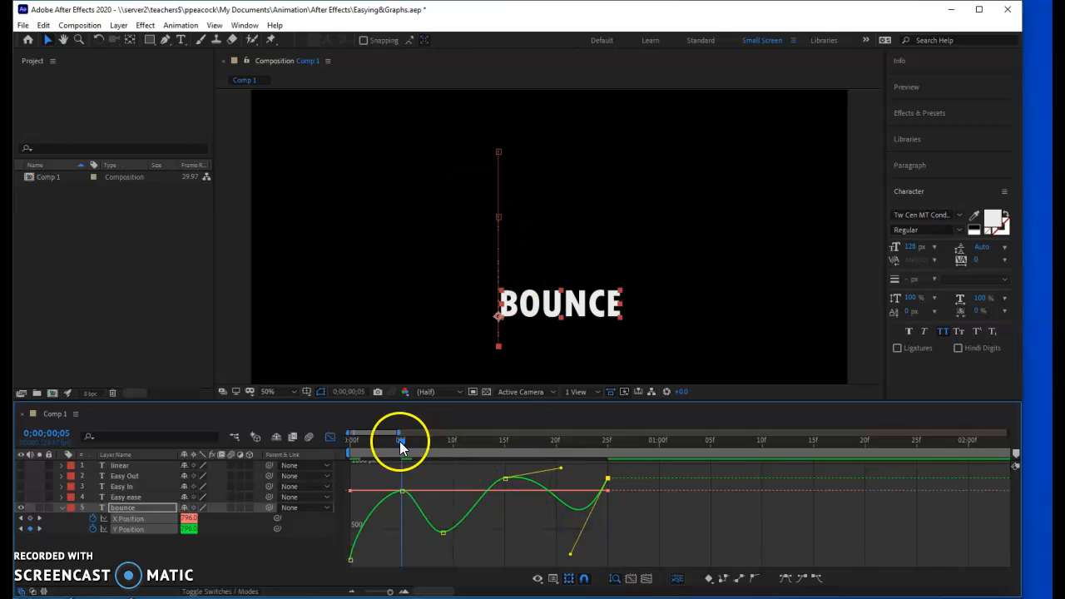
# Return to 0;00;00;00 and preview the final bounce animation
pyautogui.moveTo(402, 441); pyautogui.dragTo(326, 506)
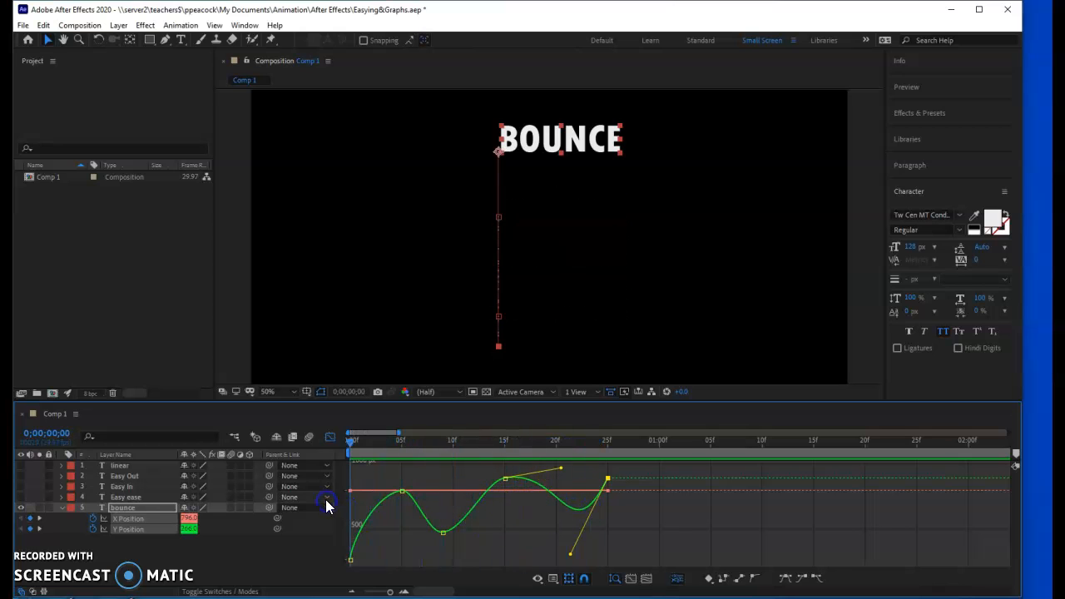
pyautogui.press('space')
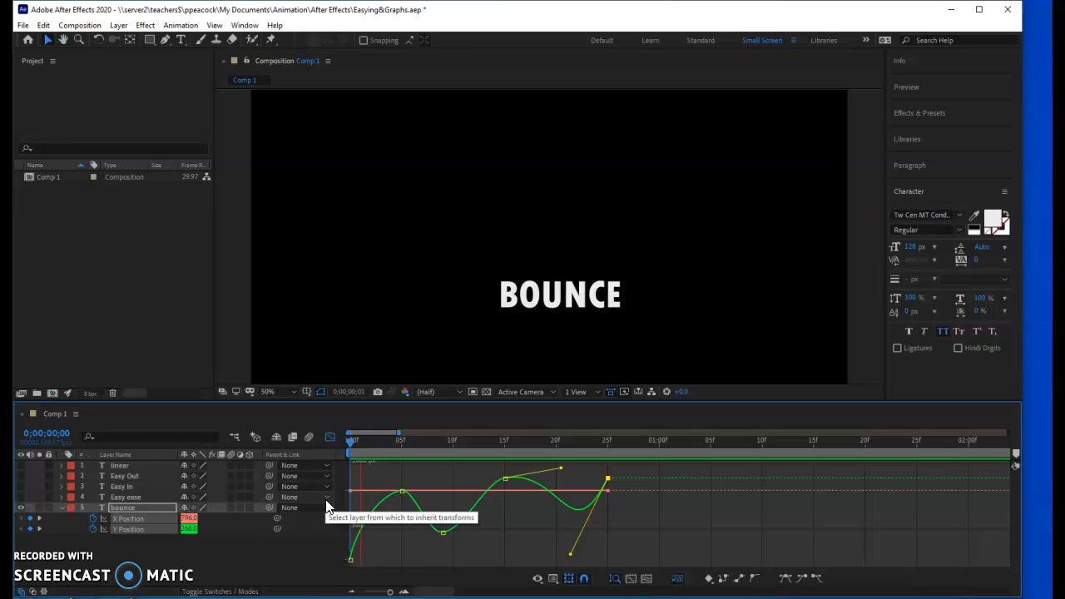
pyautogui.press('space')
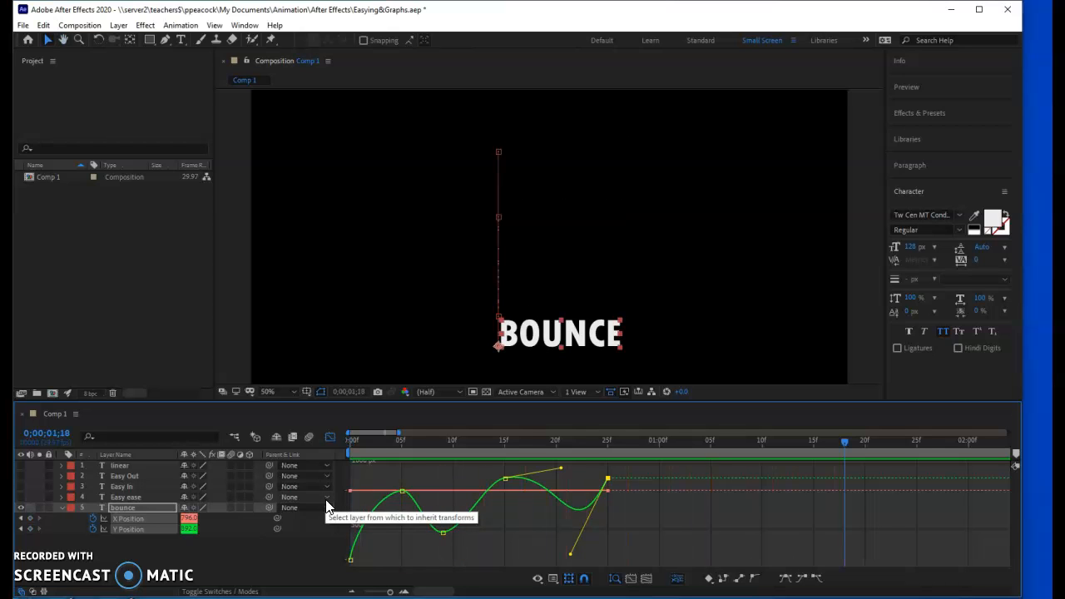